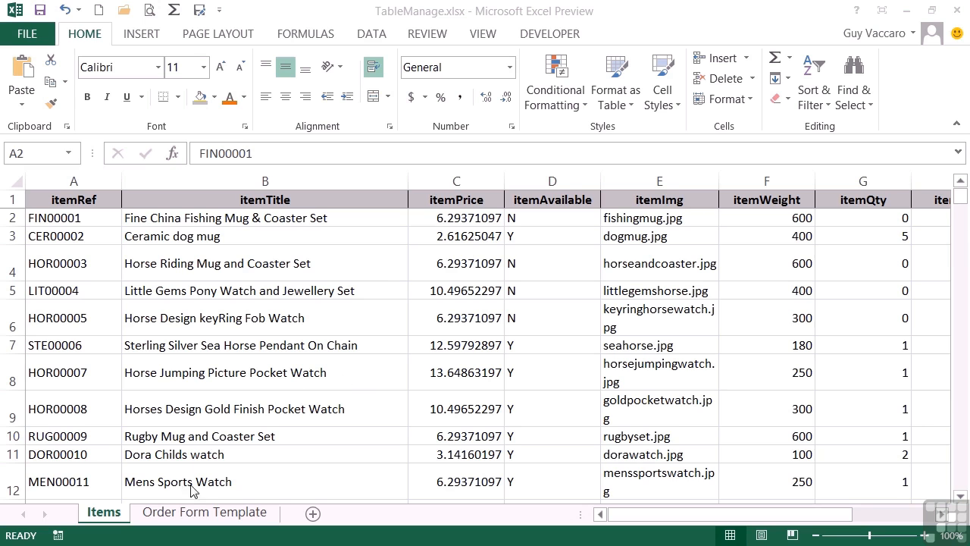
Add item SAM01932 with a quantity of 5 to the first empty order line, row 13, of the Order Form Template sheet.
left_click(217, 513)
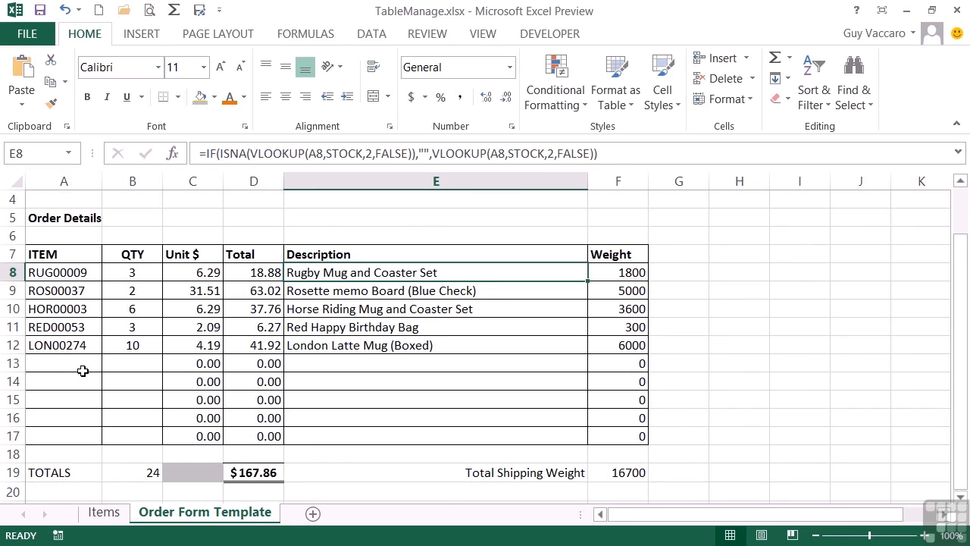
left_click(47, 365)
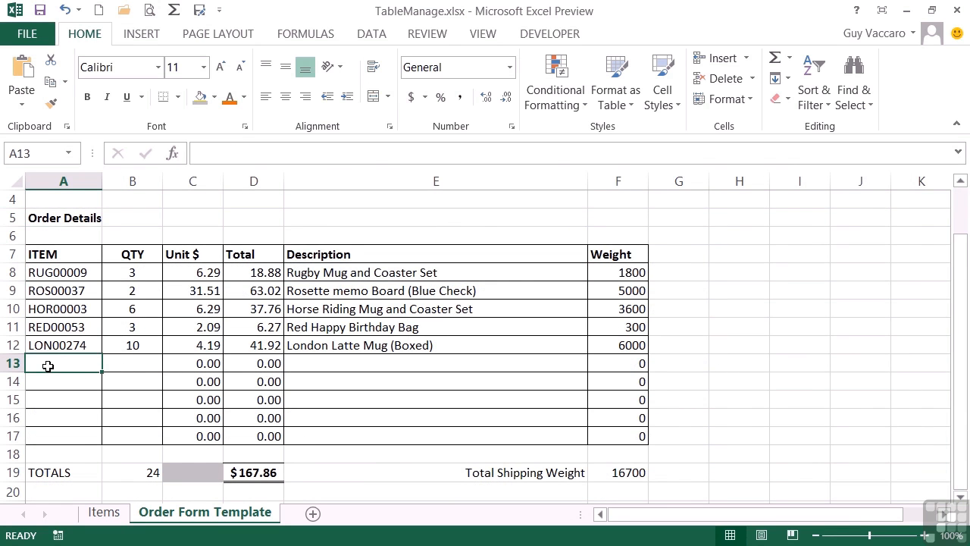
type("SAM01932")
key("Tab")
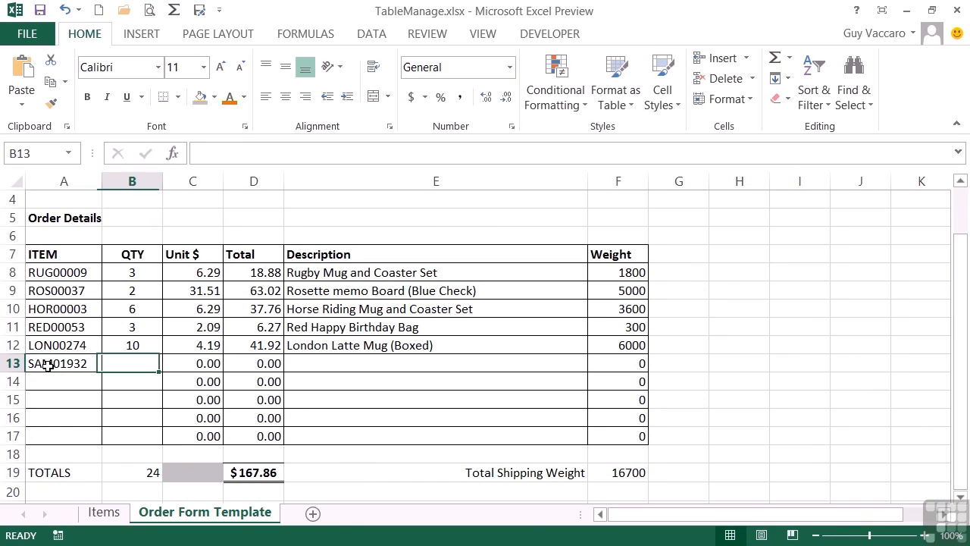
type("5")
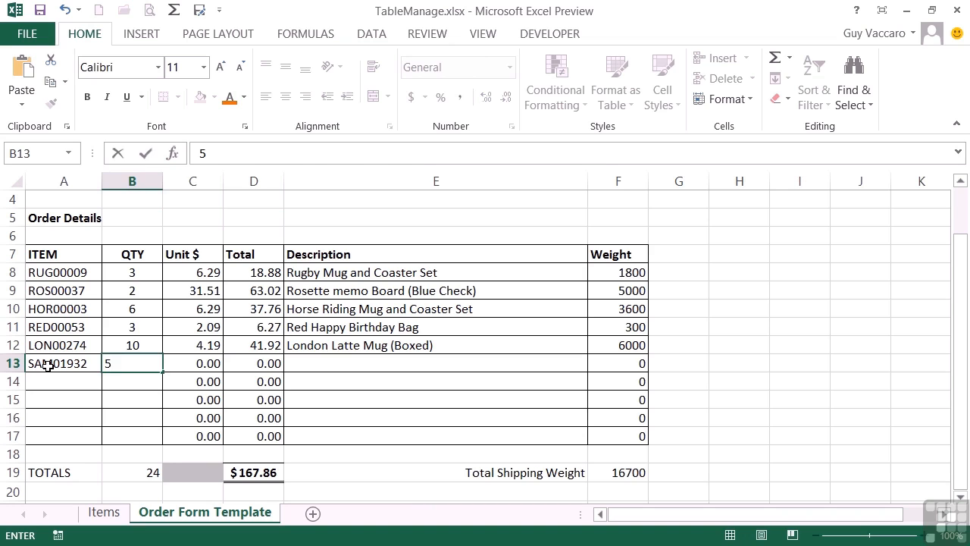
key("Tab")
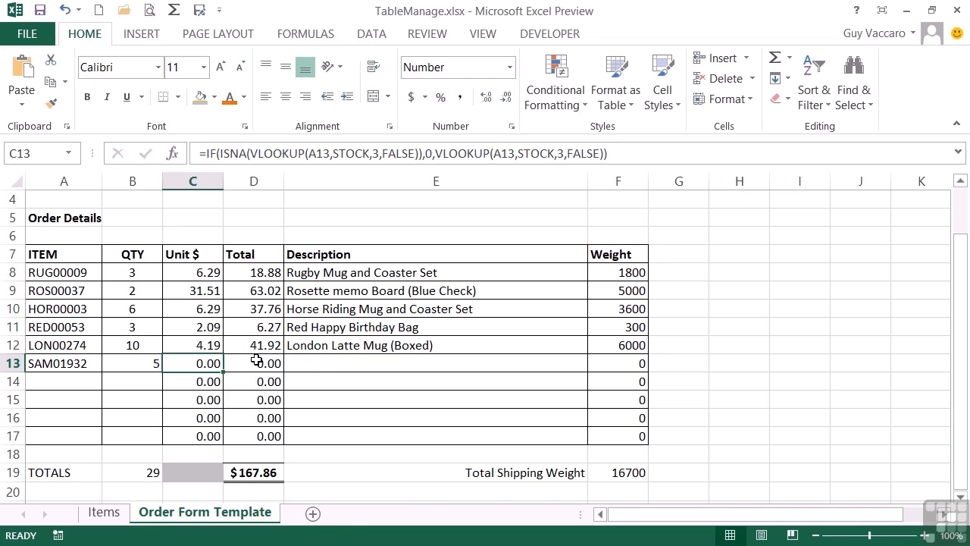
left_click(79, 366)
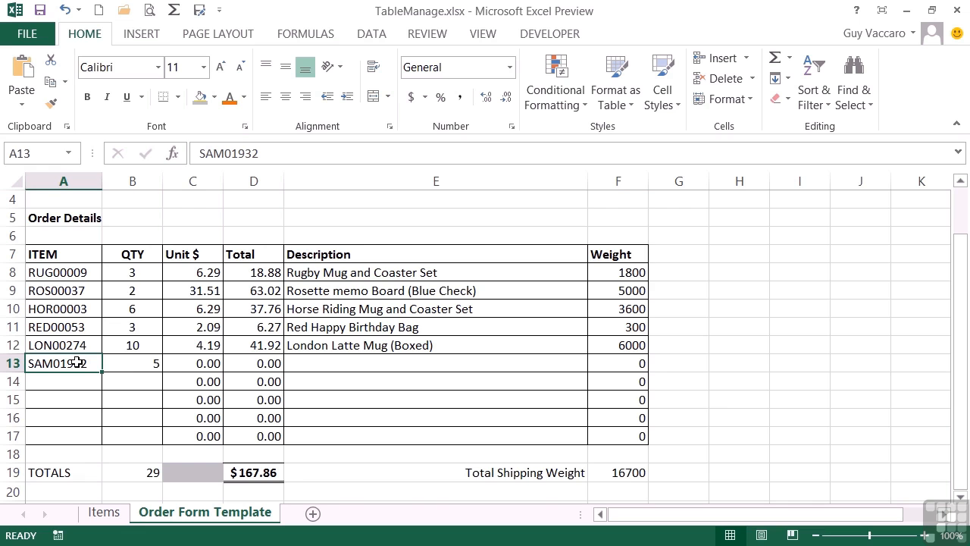
On the Items sheet, add a record in row 276 below the last item, with reference SAM01932 and title Fireman Sam Action Figure.
left_click(104, 514)
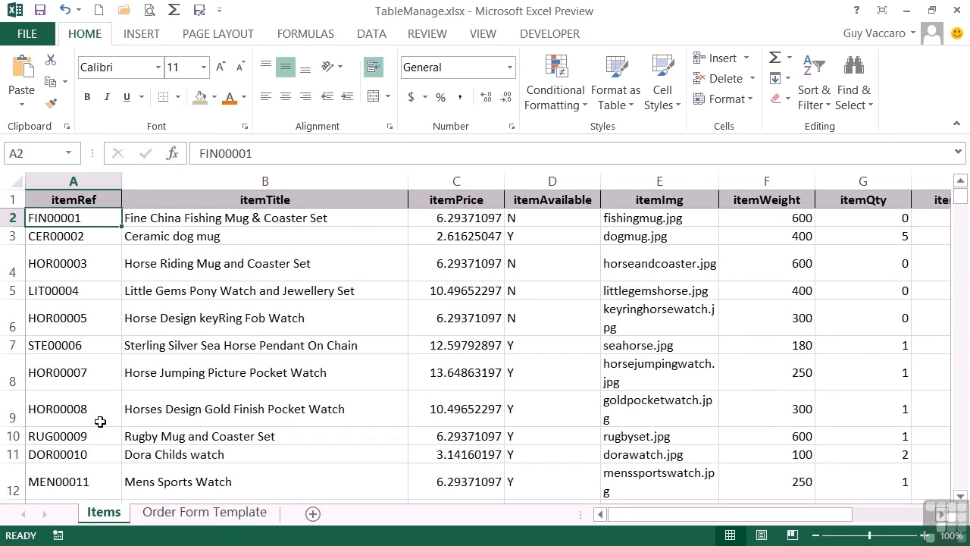
left_click(100, 421)
key("ctrl+Down")
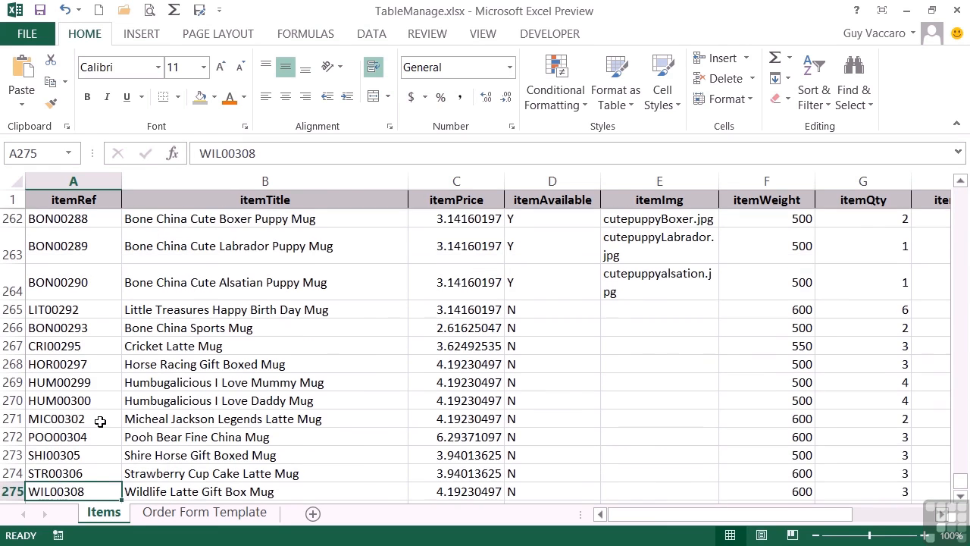
key("Down")
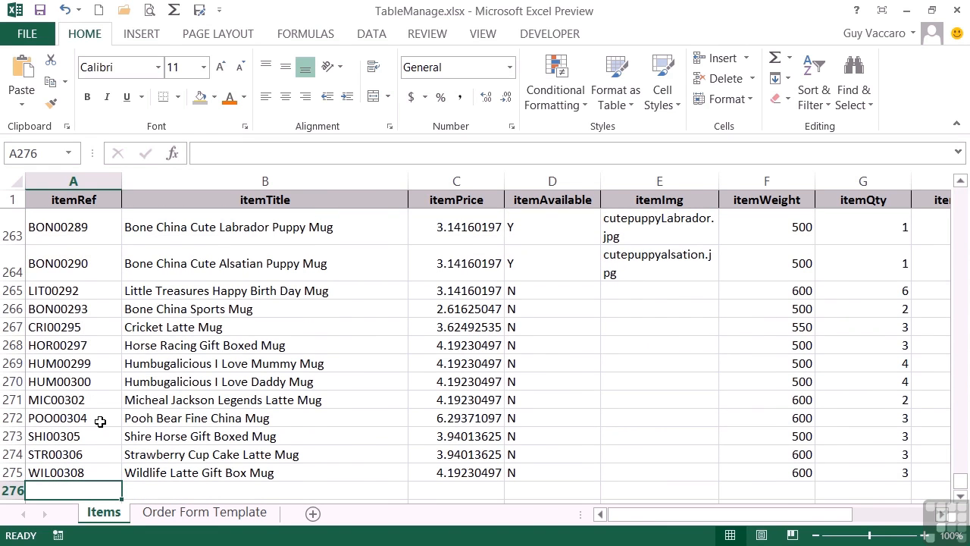
type("SAM01932")
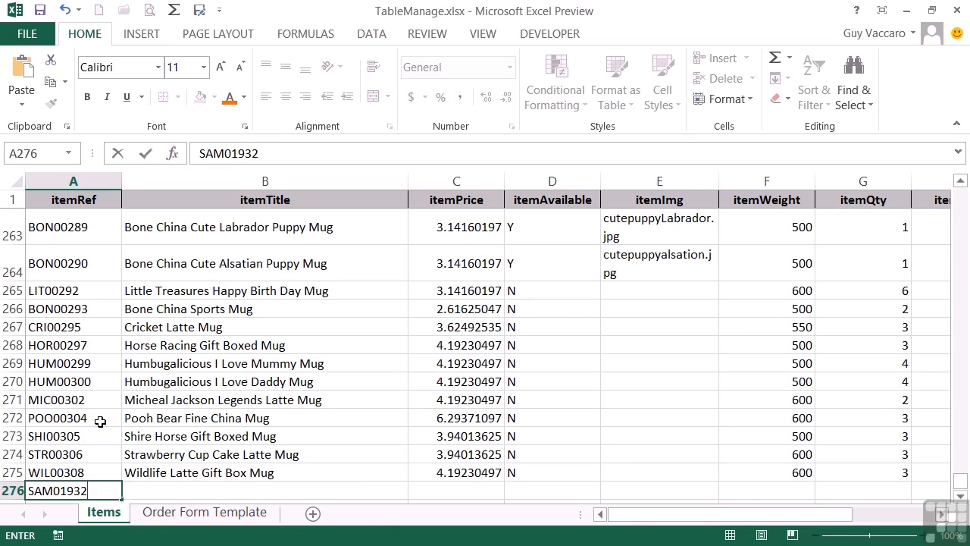
key("Tab")
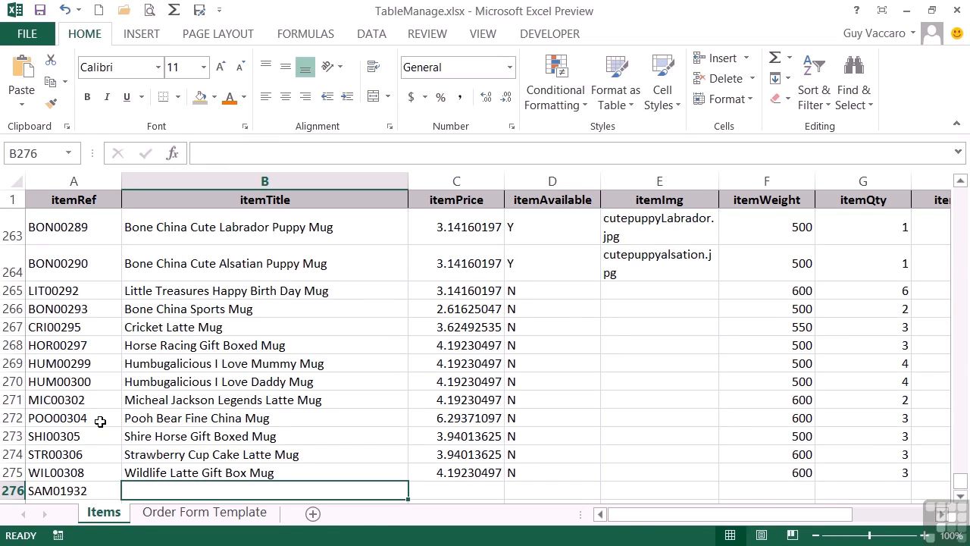
type("Fireman Sam ")
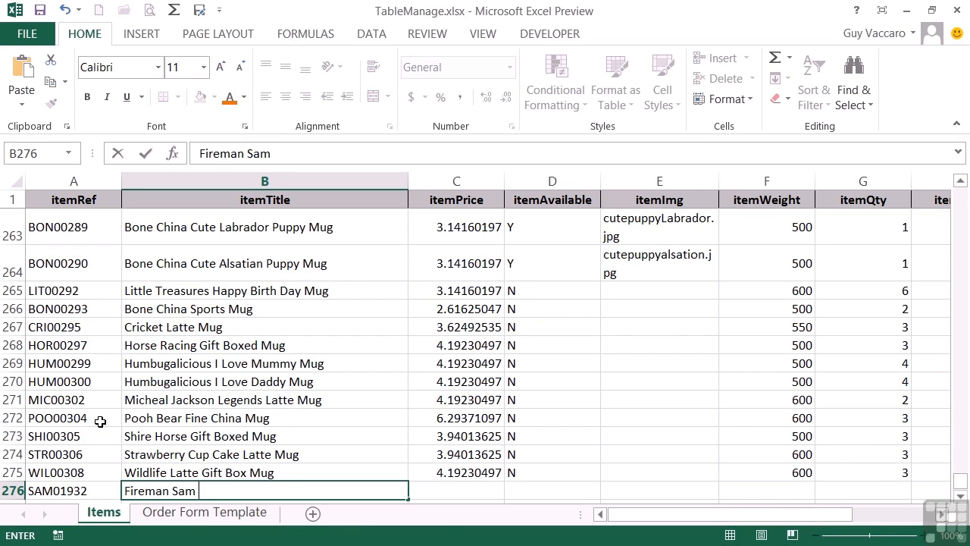
type("Action Figure")
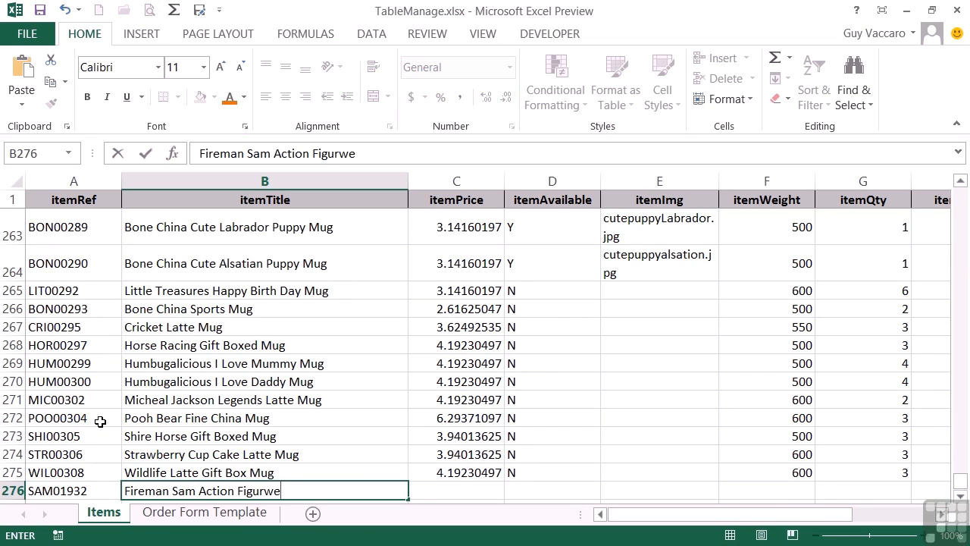
key("Tab")
Complete the row 276 record with price 6.78654, availability Y, weight 800 and quantity 6, leaving the image blank.
type("6")
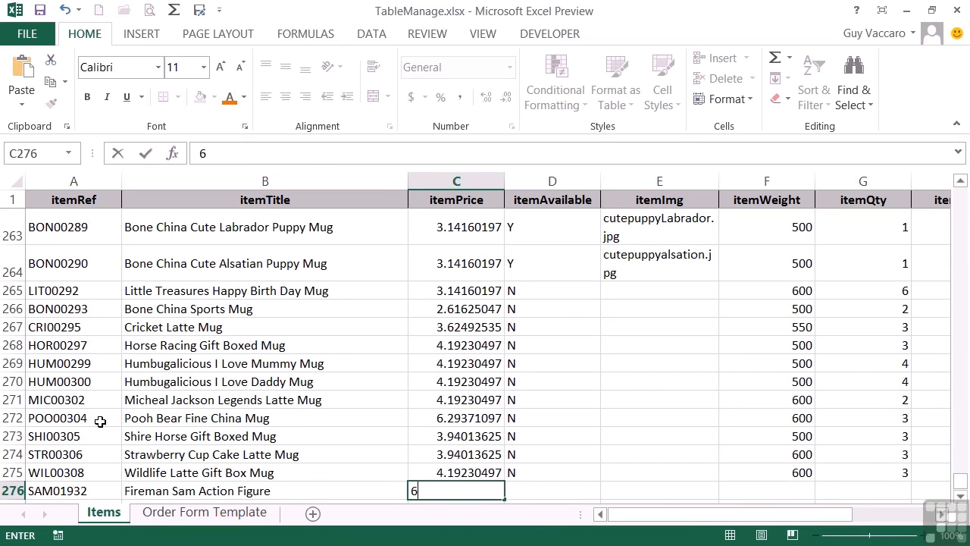
type(".78654")
key("Tab")
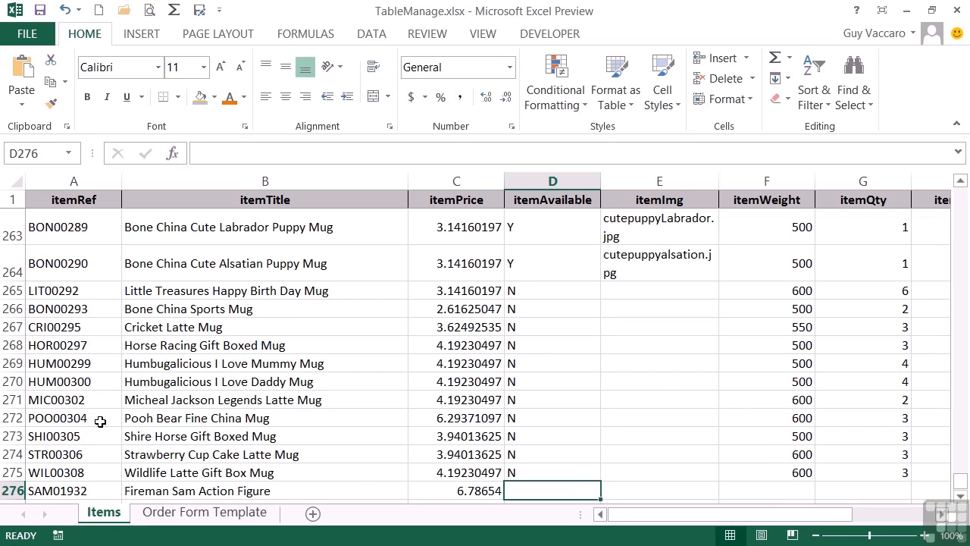
type("Y")
key("Tab")
key("Tab")
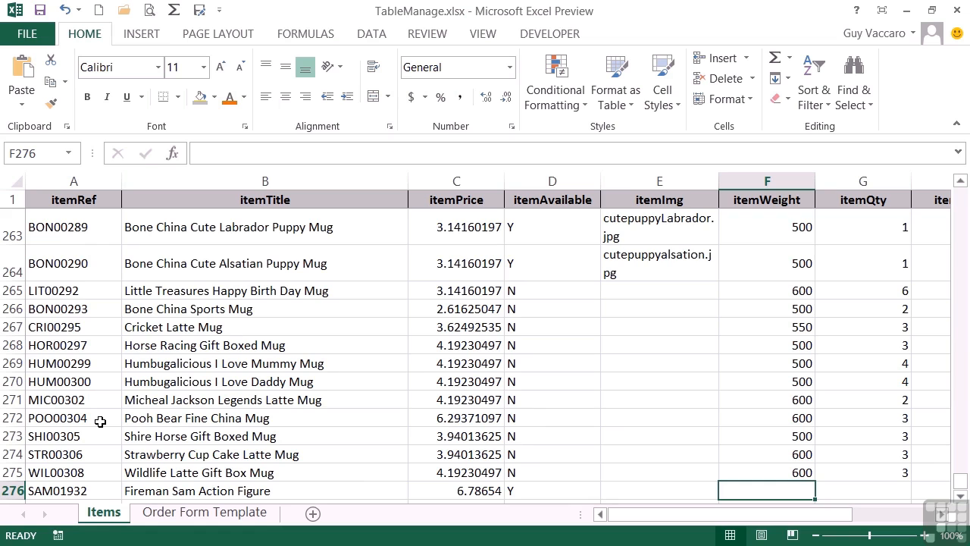
type("800")
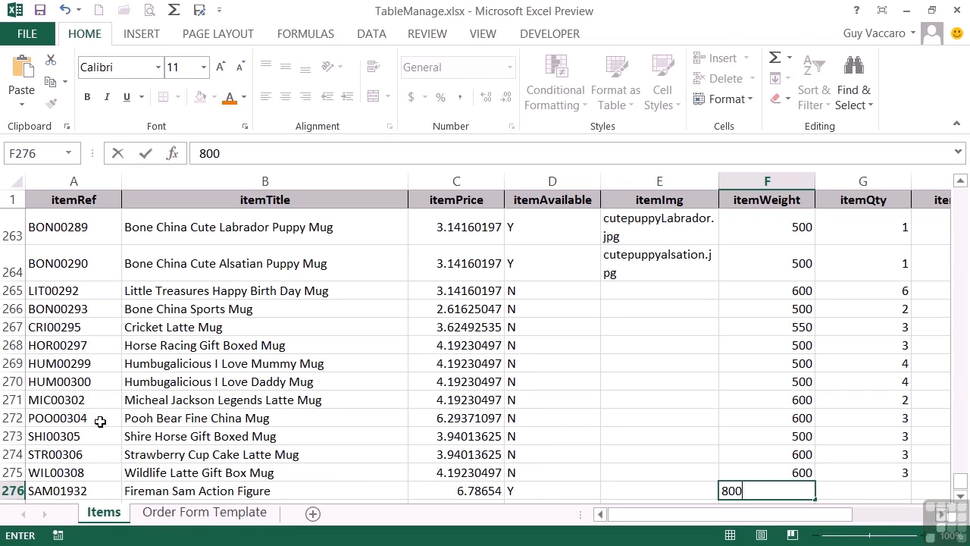
key("Tab")
type("6")
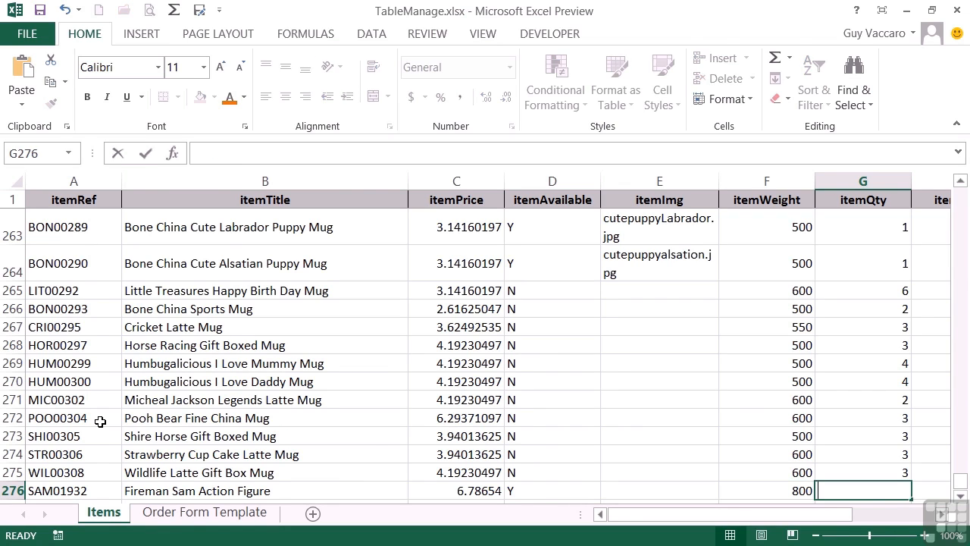
key("Tab")
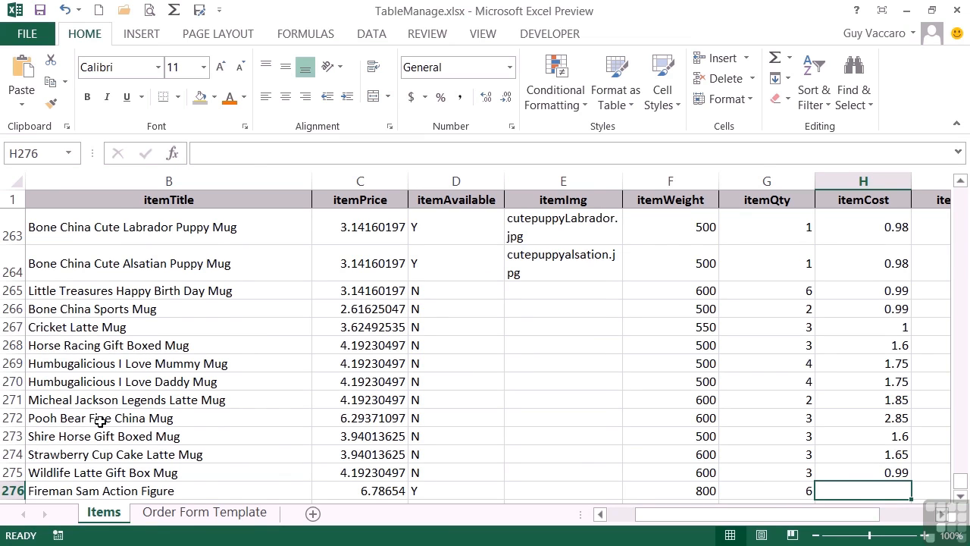
Examine the unit price lookup formula for the SAM01932 line on the Order Form Template sheet, leaving it unedited.
left_click(229, 514)
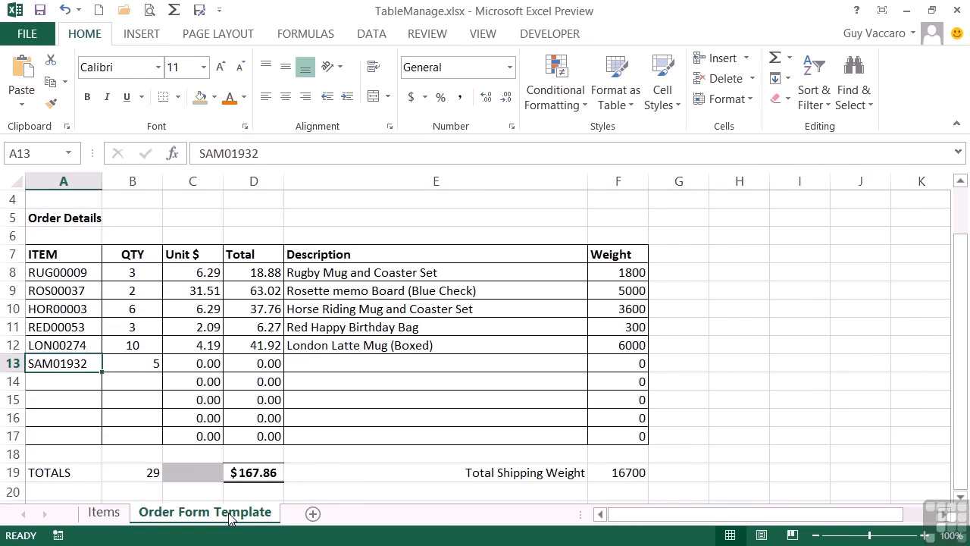
left_click(195, 367)
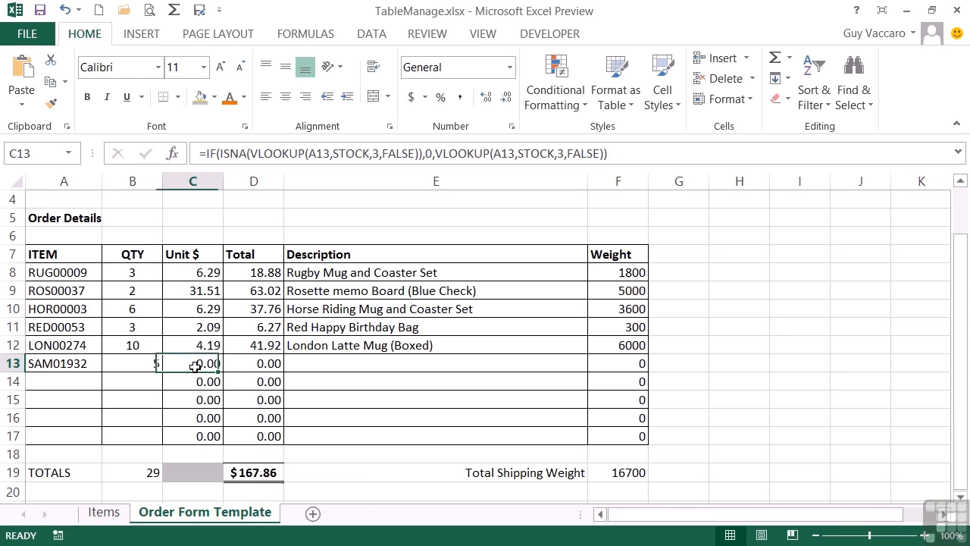
left_click(252, 365)
left_click(205, 365)
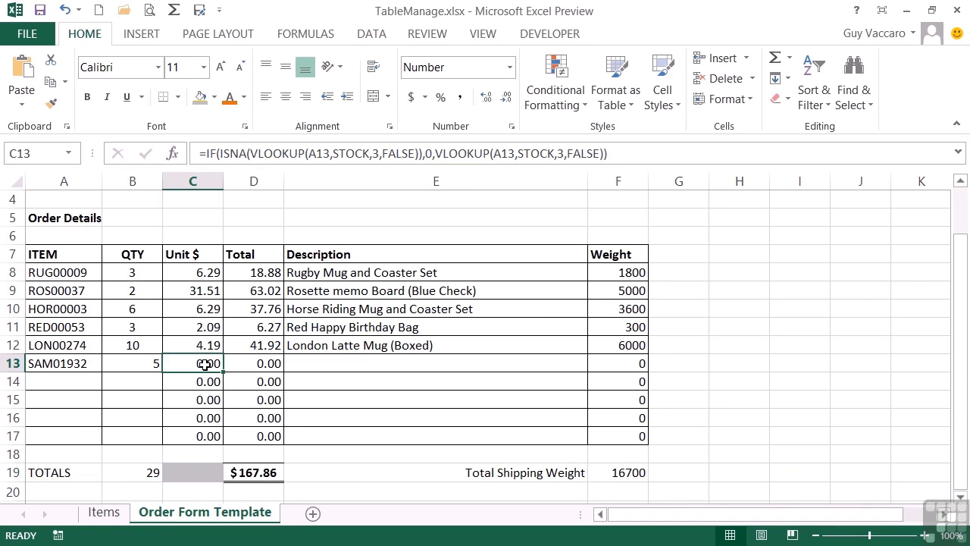
double_click(206, 364)
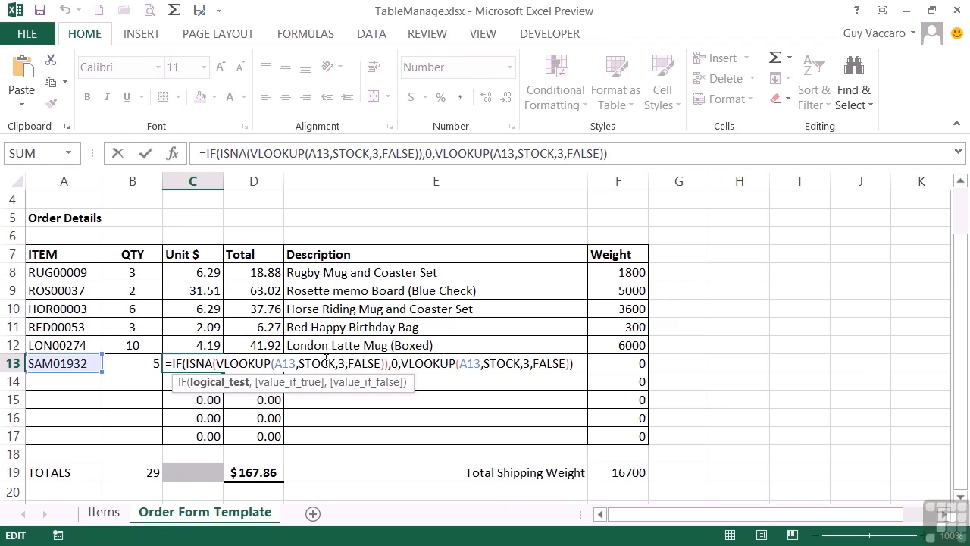
key("Escape")
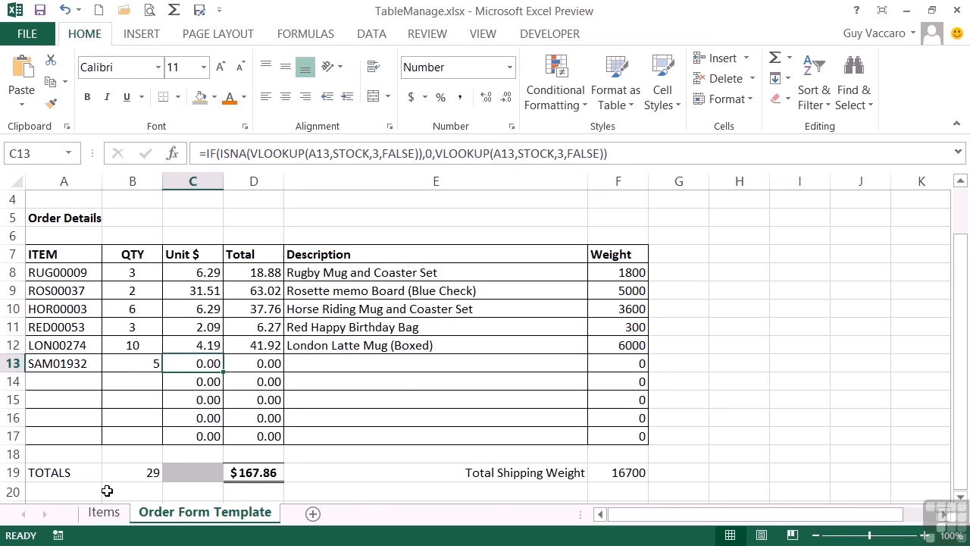
Select the STOCK named range on the Items sheet and check where it ends relative to the newly added record.
left_click(112, 515)
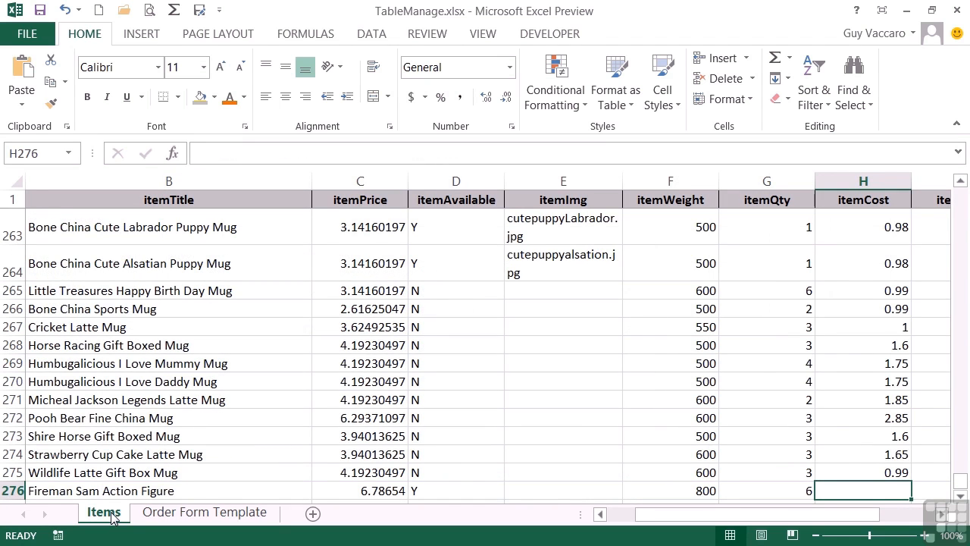
left_click(68, 153)
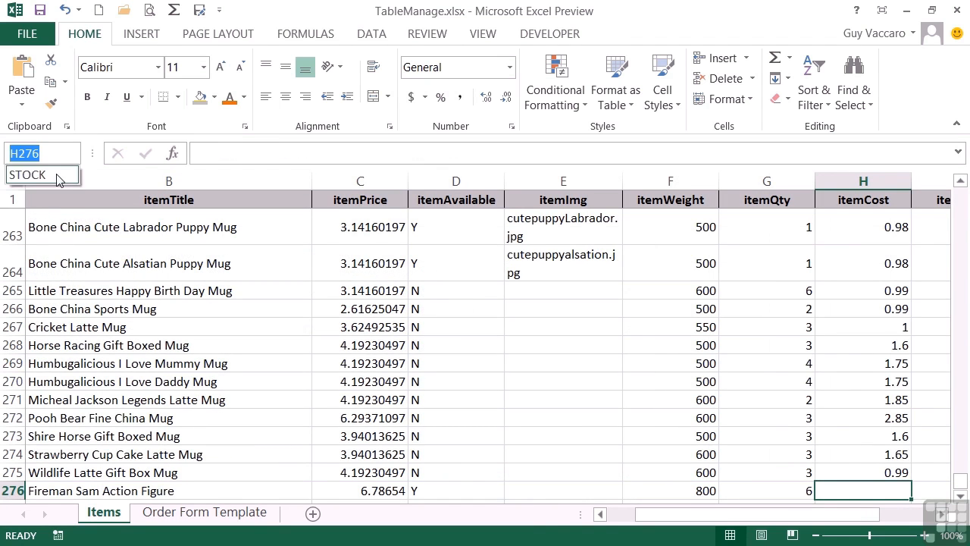
left_click(58, 176)
scroll(147, 350, "down", 8)
scroll(146, 350, "down", 20)
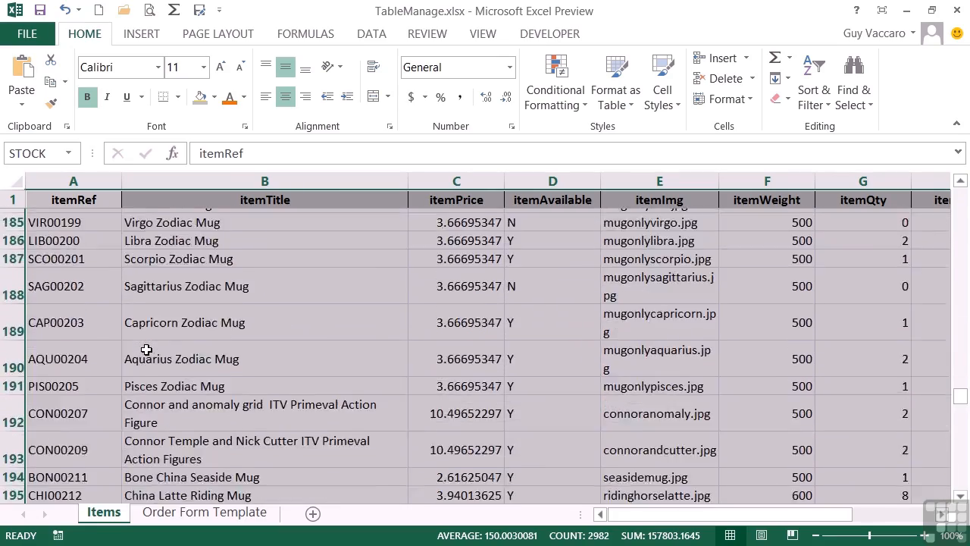
scroll(146, 349, "down", 20)
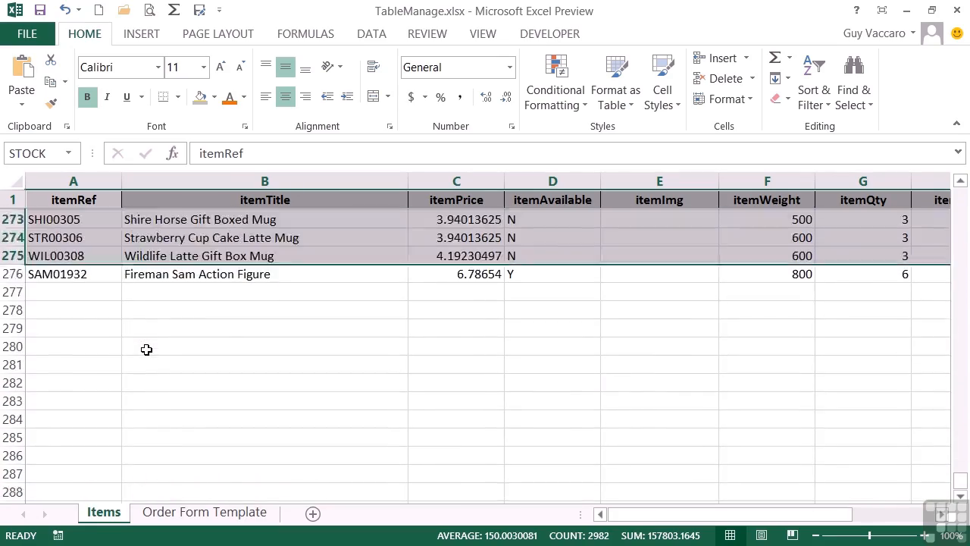
scroll(146, 349, "up", 1)
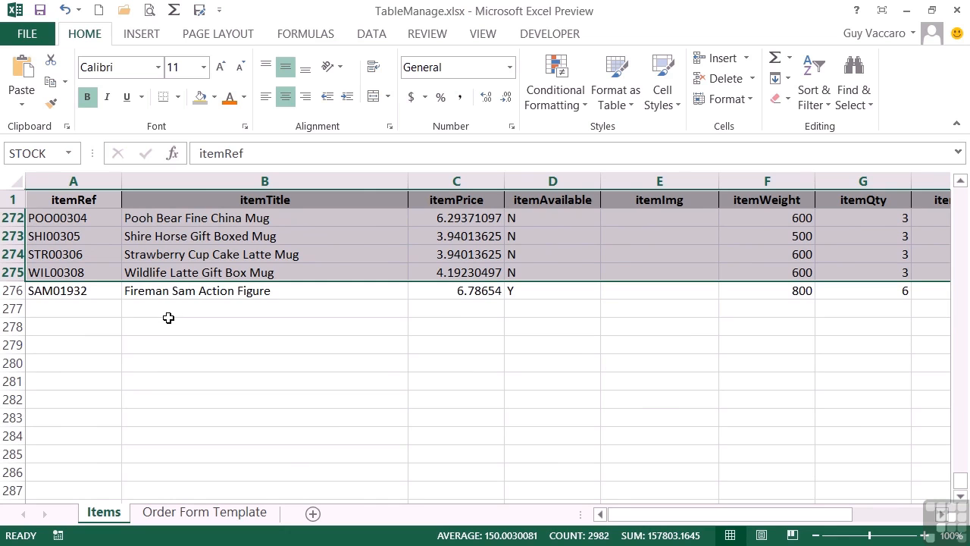
Insert a blank row above the Wildlife Latte Gift Box Mug record in row 275.
left_click(14, 272)
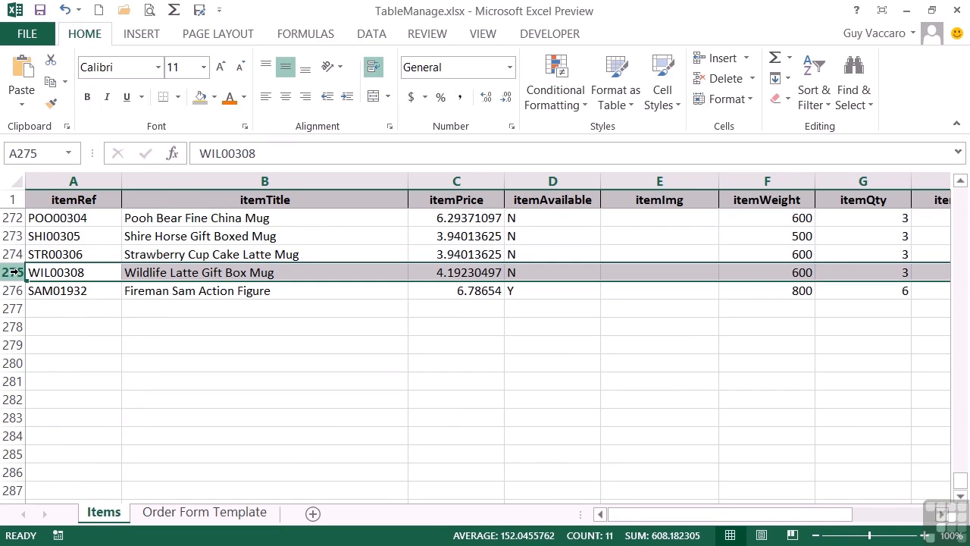
right_click(19, 275)
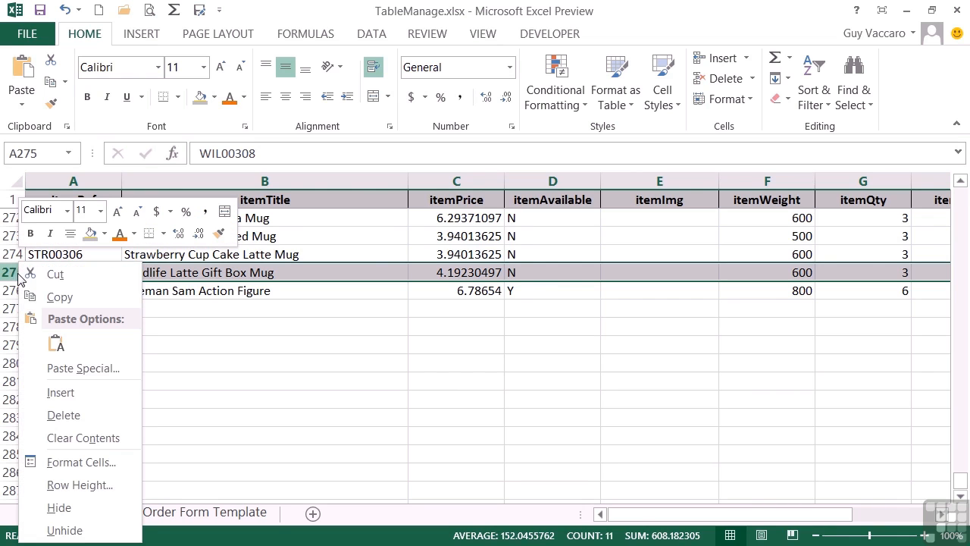
left_click(61, 392)
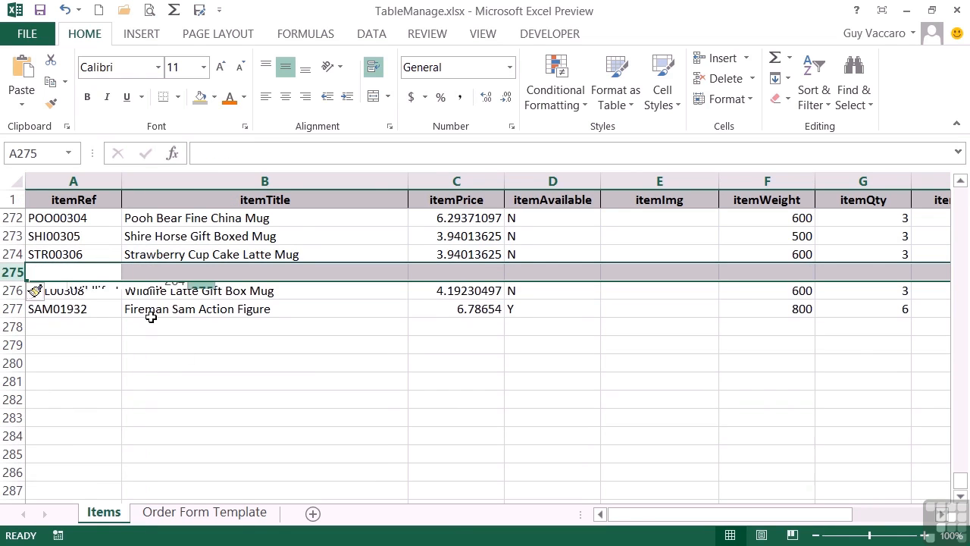
Enter item reference SAM01932, title Fireman Sam Action Figure and price 6.78654 in the blank row 275.
left_click(56, 269)
type("SAM01932")
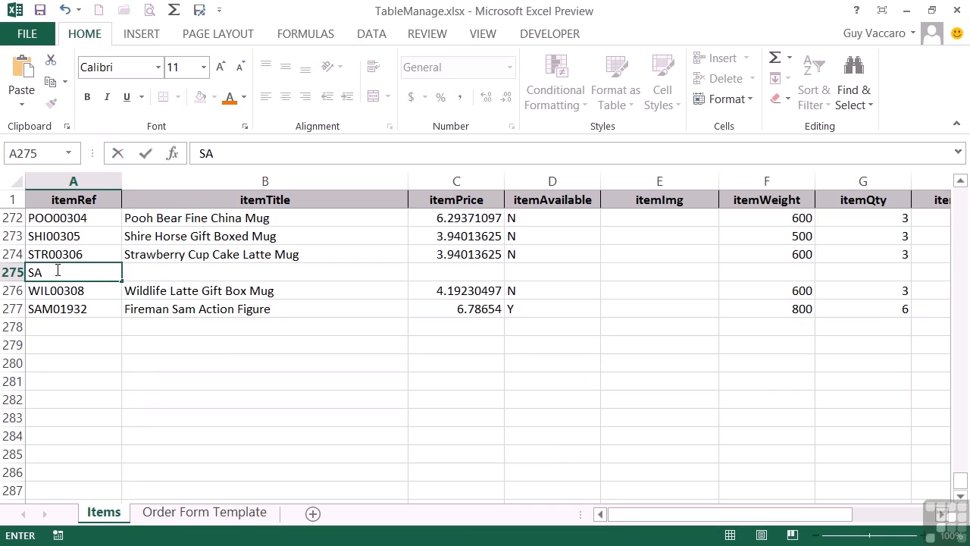
key("Tab")
type("fire")
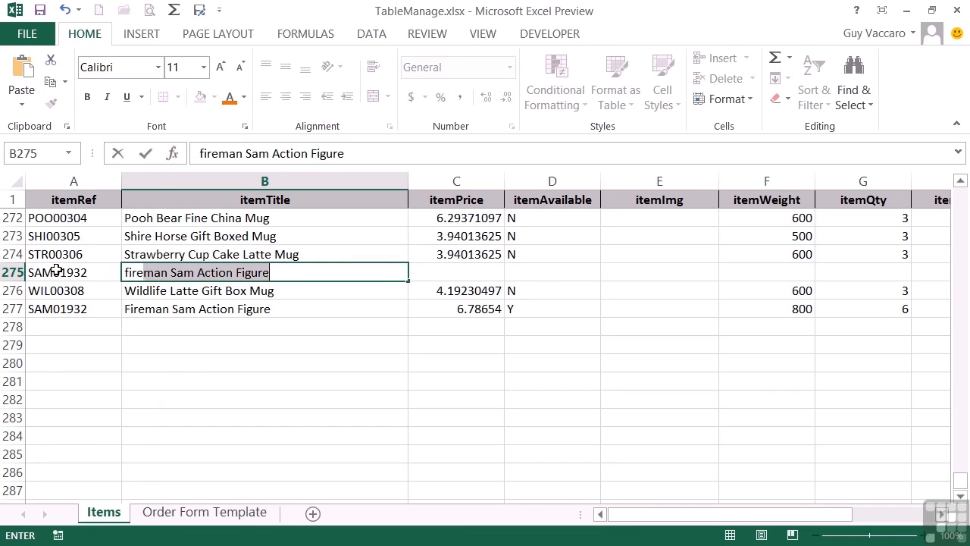
key("Tab")
type("6.")
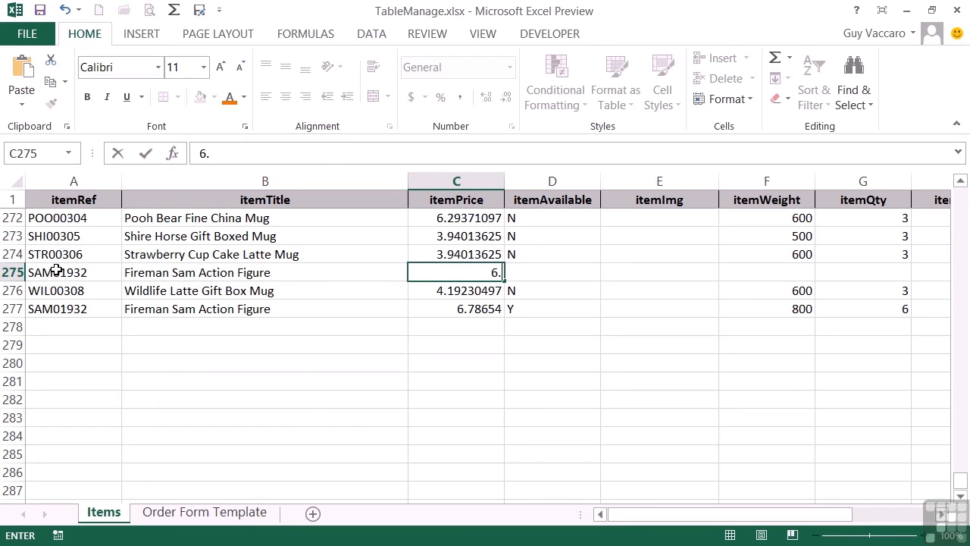
type("78654")
Complete the row 275 record with weight 800 and quantity 6, leaving availability and image blank.
key("Tab")
key("Tab")
key("Tab")
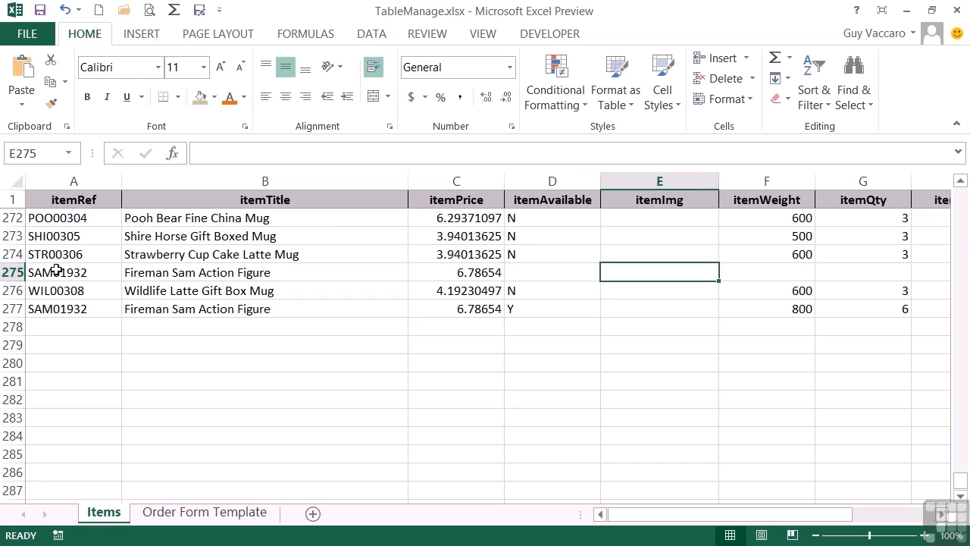
type("800")
key("Tab")
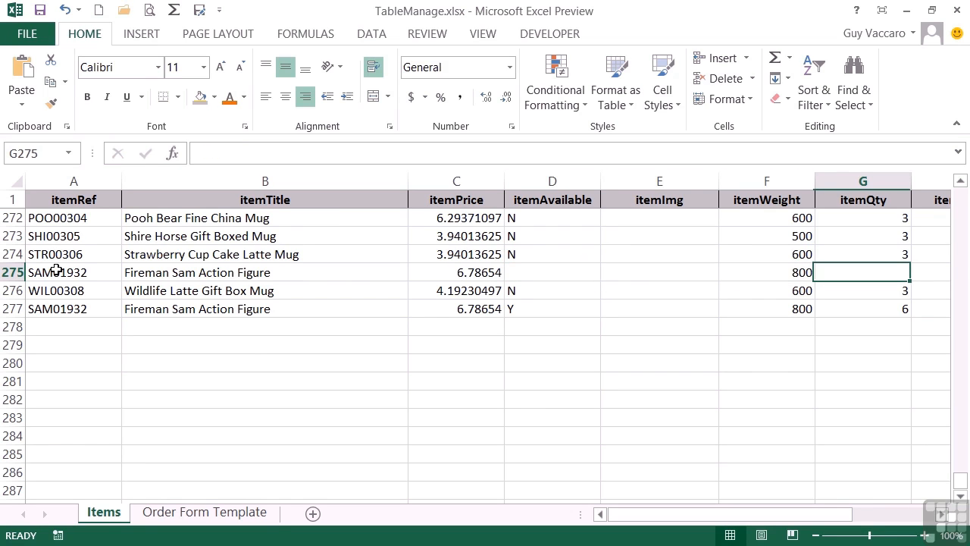
type("6")
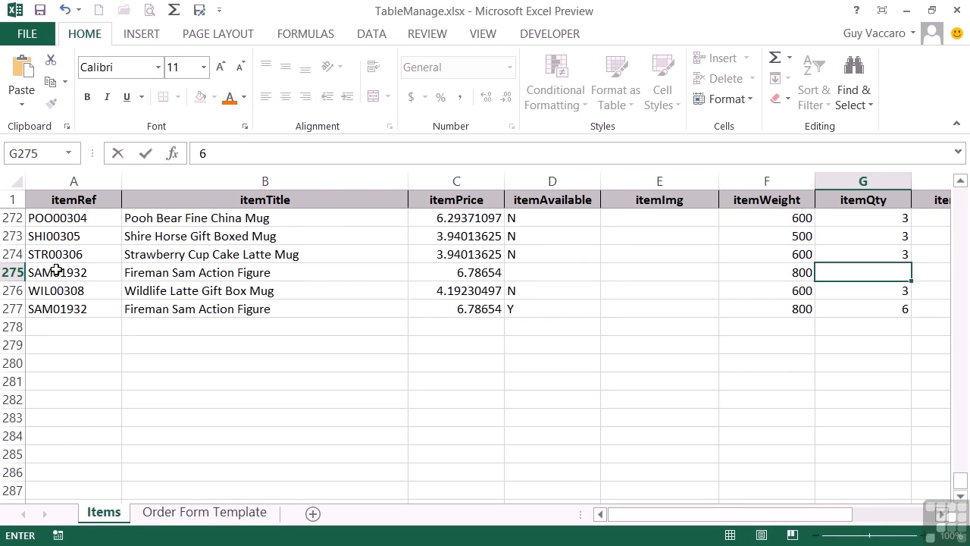
key("shift+Tab")
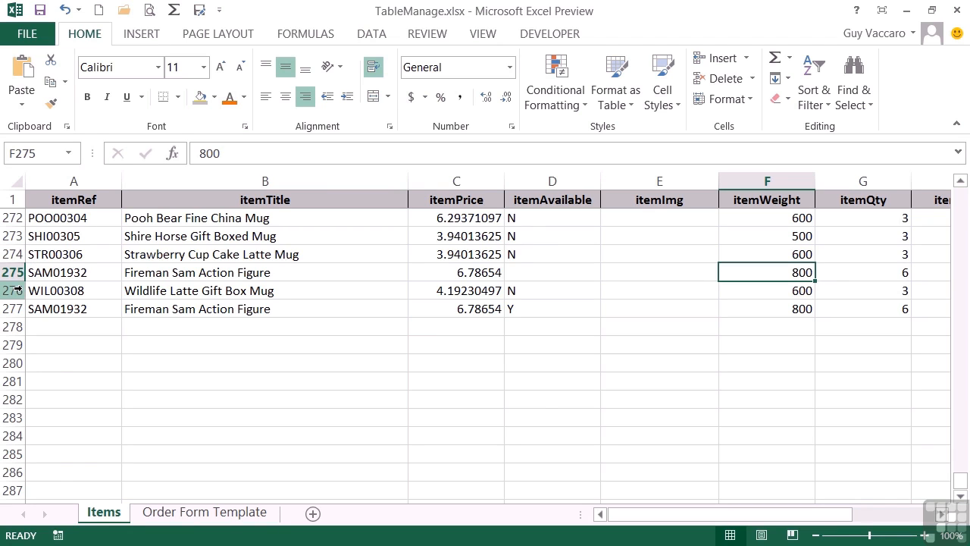
Select the STOCK named range to check its extent around row 275, and review the SAM01932 line on the Order Form Template sheet.
left_click(69, 153)
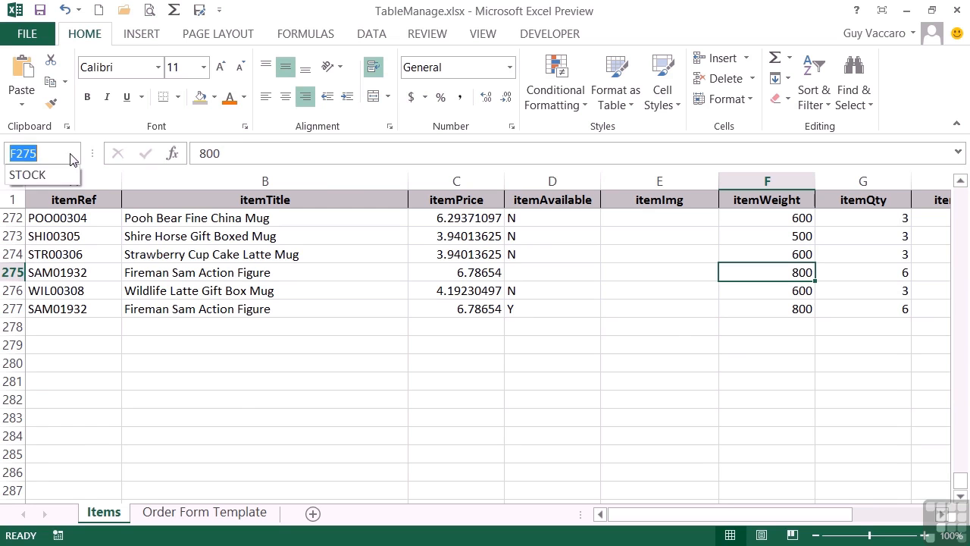
left_click(29, 175)
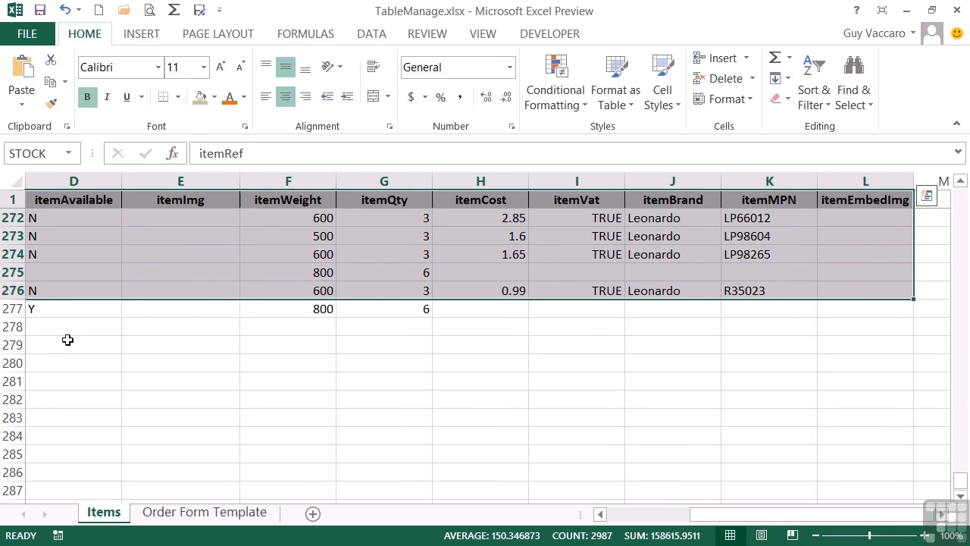
left_click_drag(704, 518, 616, 522)
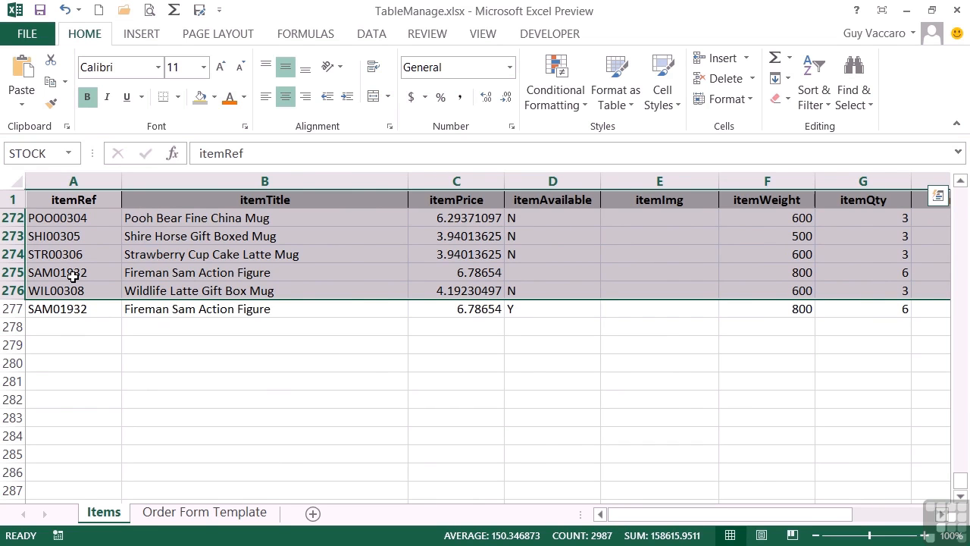
left_click(204, 513)
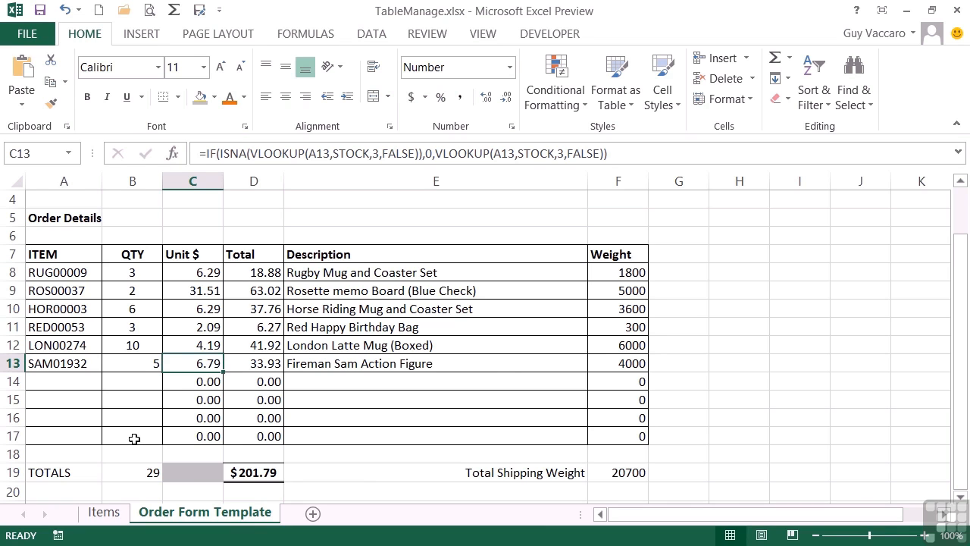
left_click(105, 513)
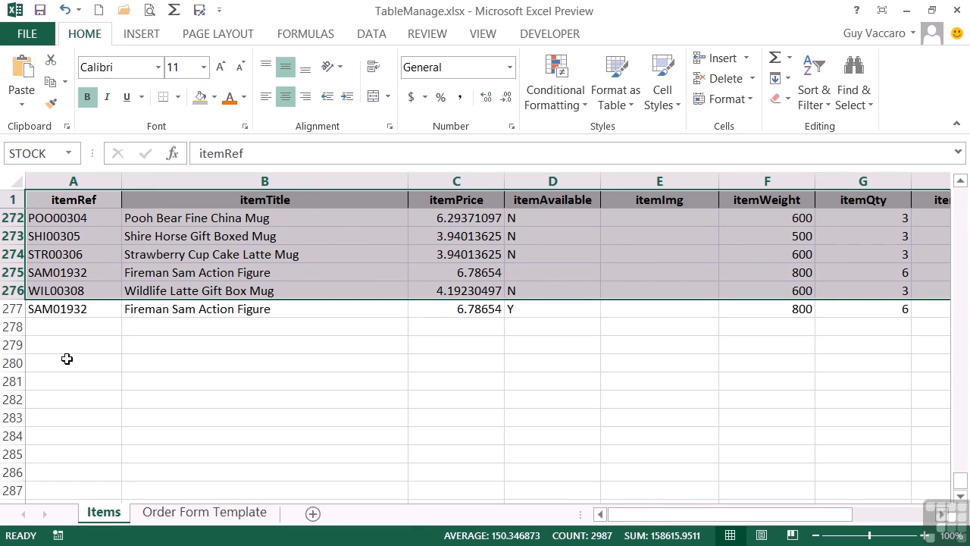
Extend the STOCK named range to refer to =Items!$A$1:$L$376 in the Name Manager.
left_click(66, 308)
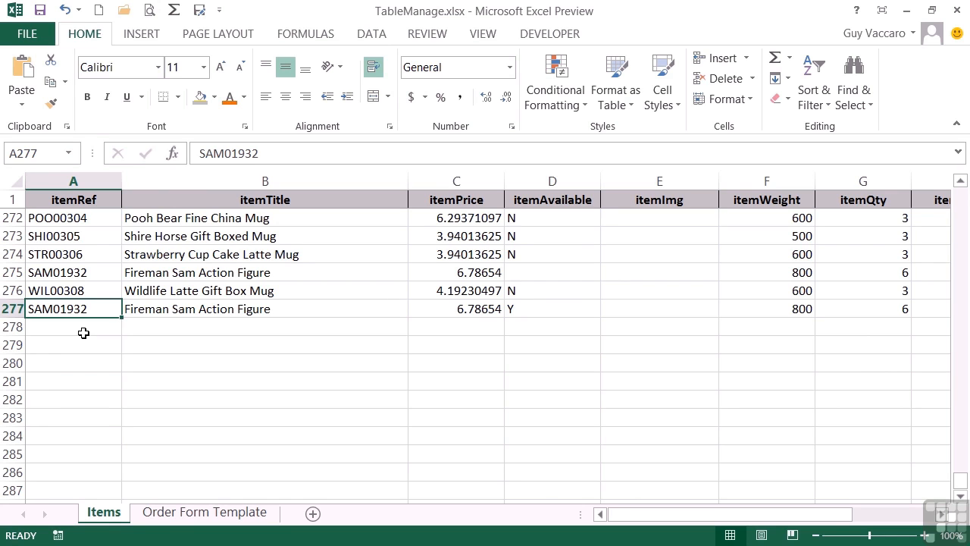
left_click(313, 35)
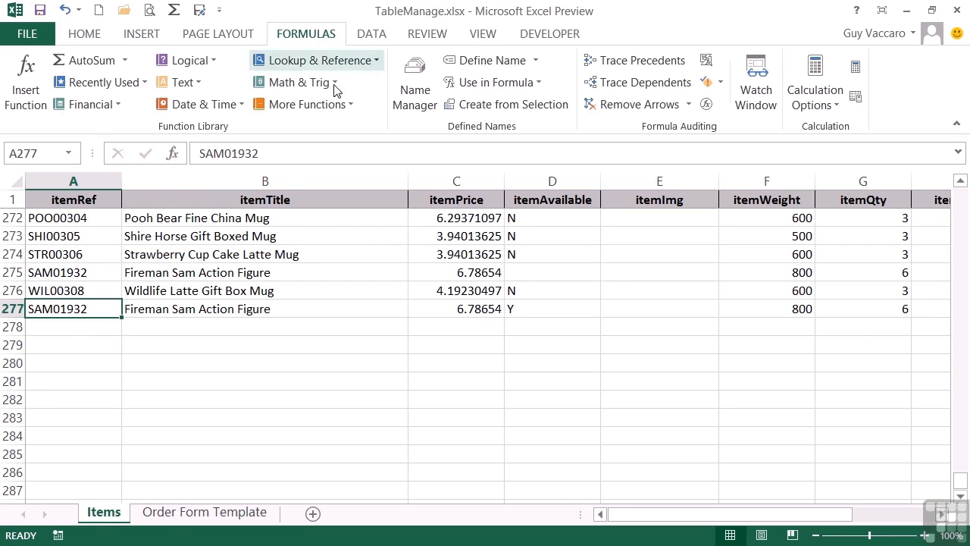
left_click(413, 99)
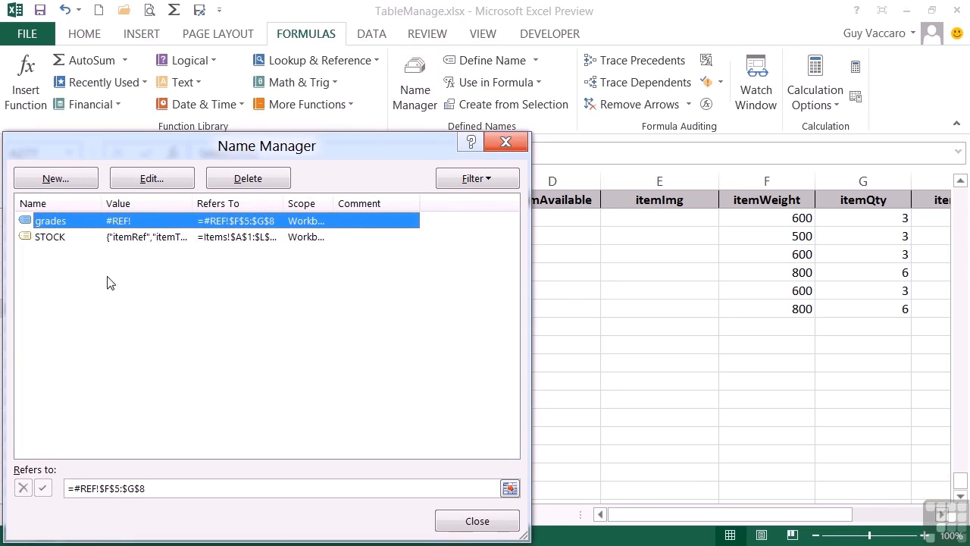
left_click(60, 239)
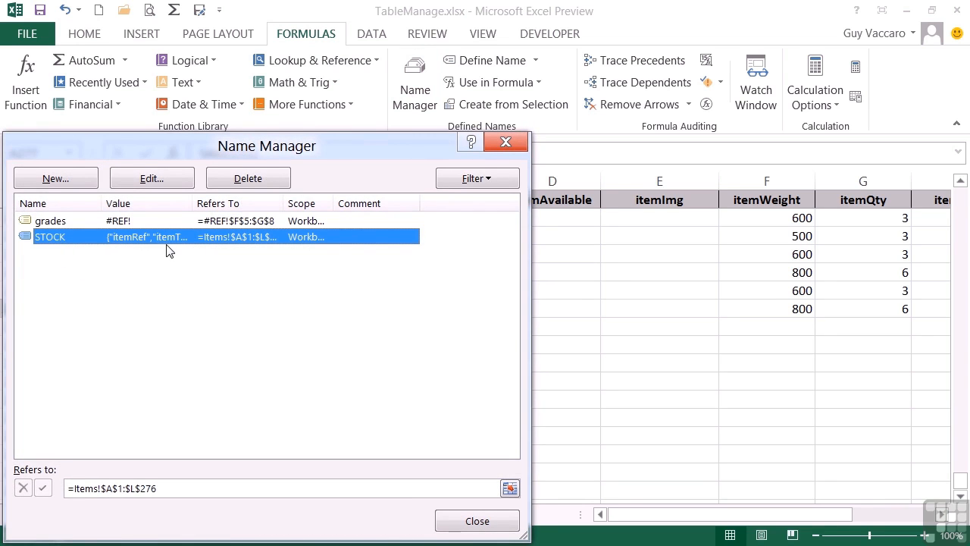
left_click(150, 178)
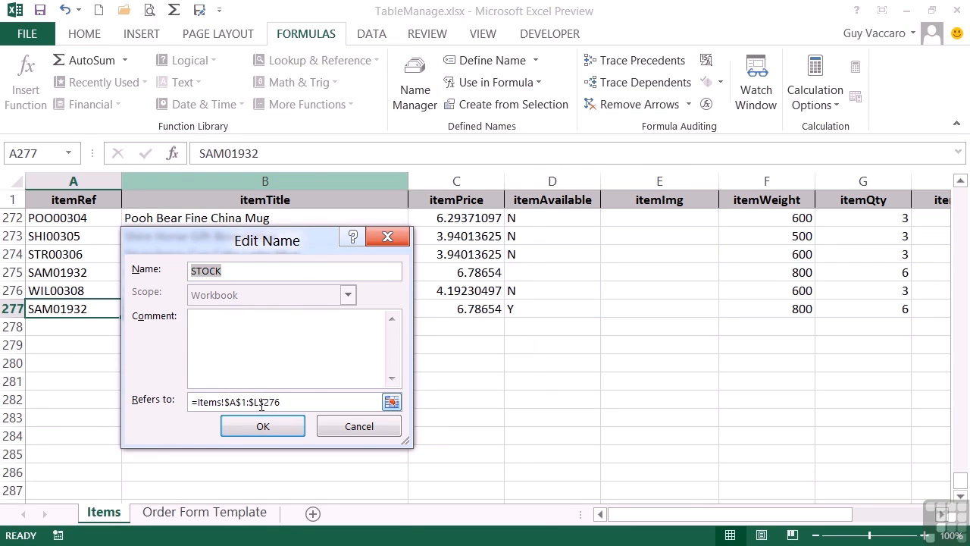
left_click(284, 402)
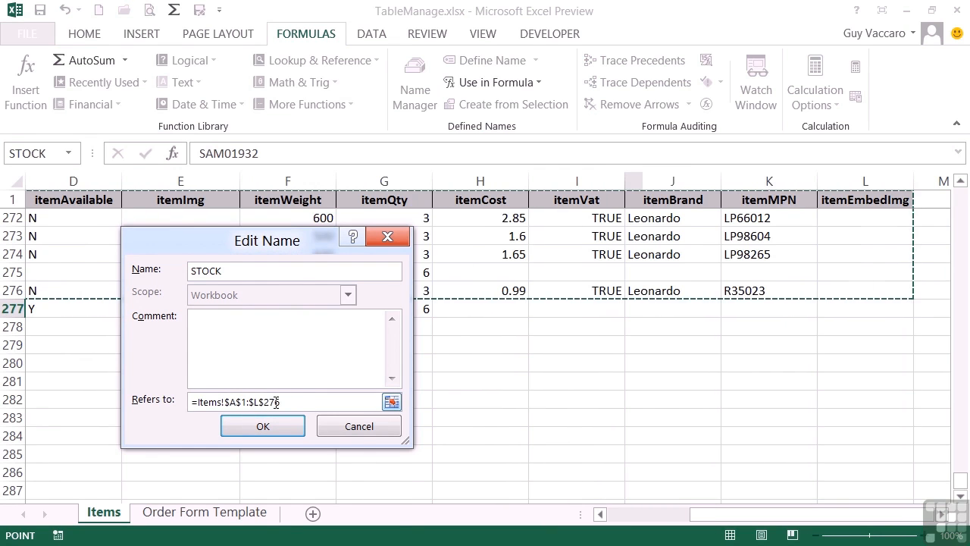
key("Left")
key("Left")
key("BackSpace")
type("3")
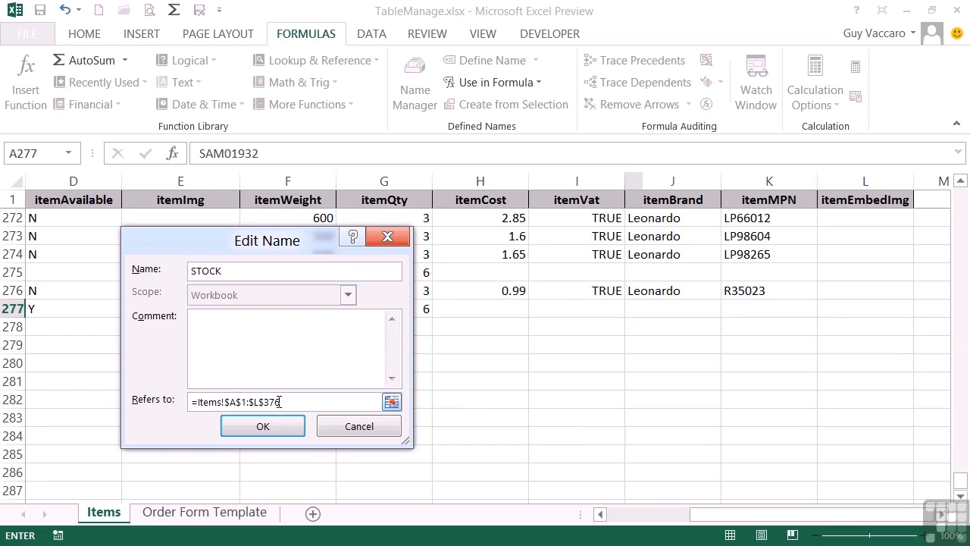
left_click(265, 427)
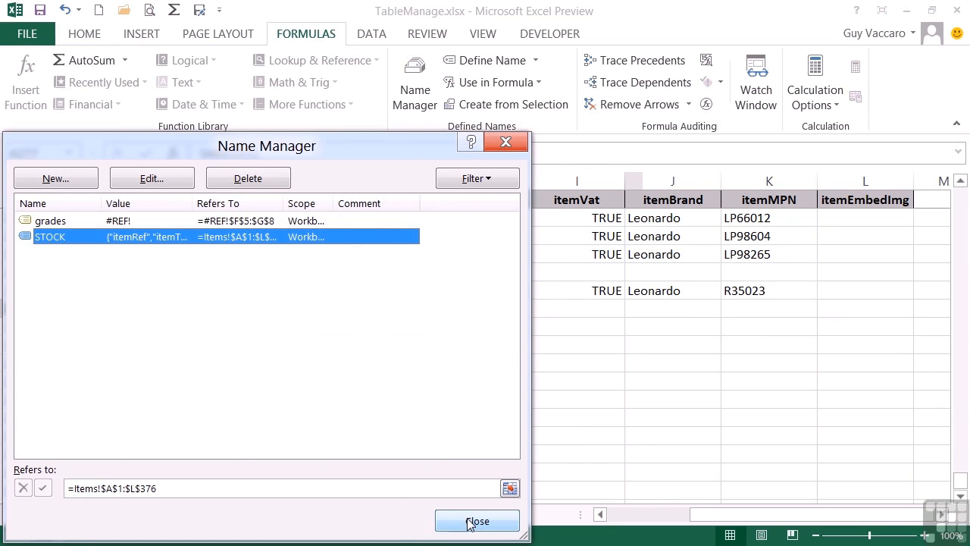
left_click(476, 521)
Enter item reference FRI20000 and title Friday Creatures in row 278, the first empty row of the Items sheet.
left_click(208, 515)
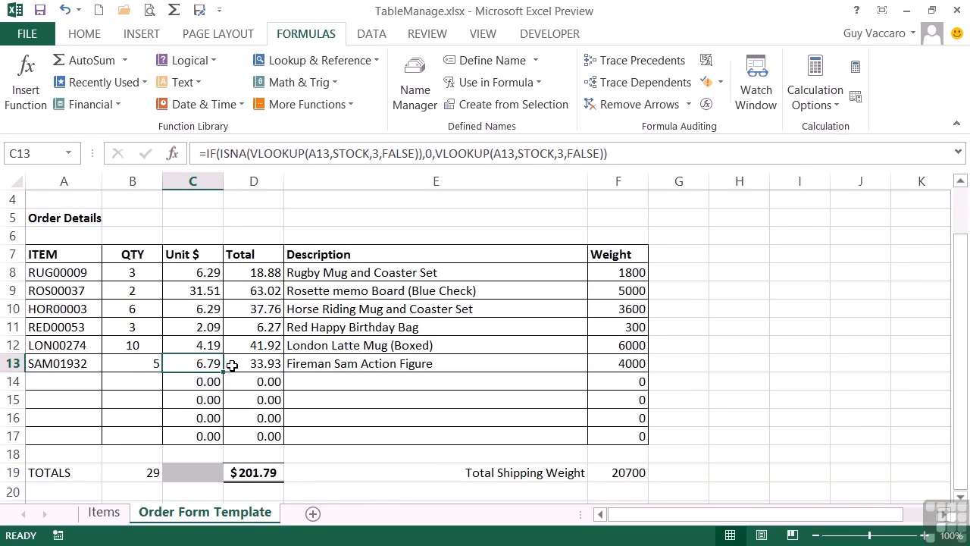
left_click(104, 513)
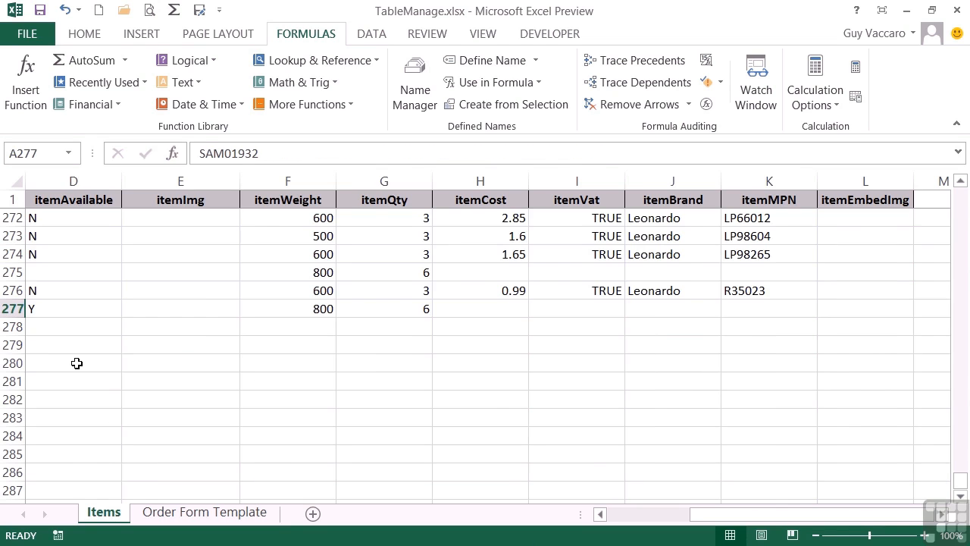
left_click(78, 363)
key("Left")
key("Left")
key("Left")
key("Up")
key("Up")
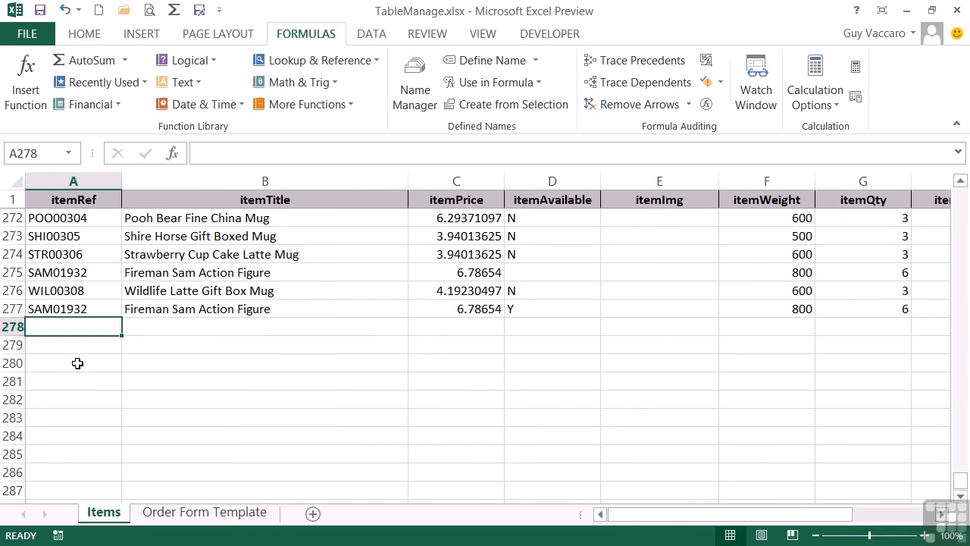
type("FRI")
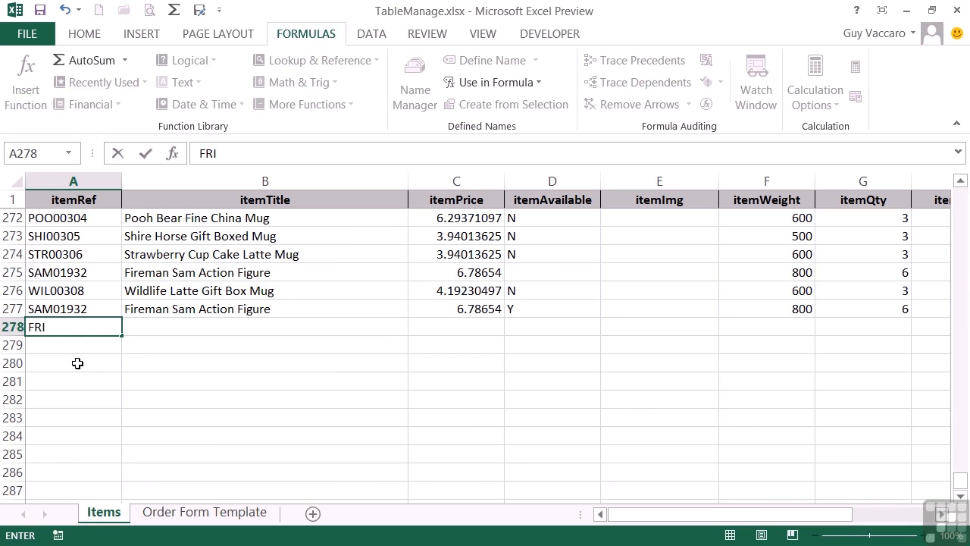
type("20000")
key("Tab")
type("Friday Creat")
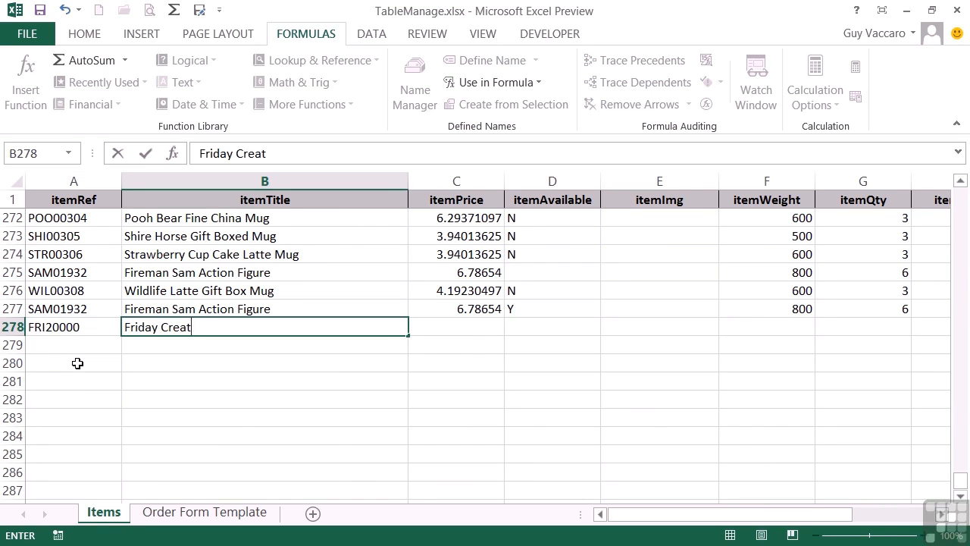
type("ures")
key("Tab")
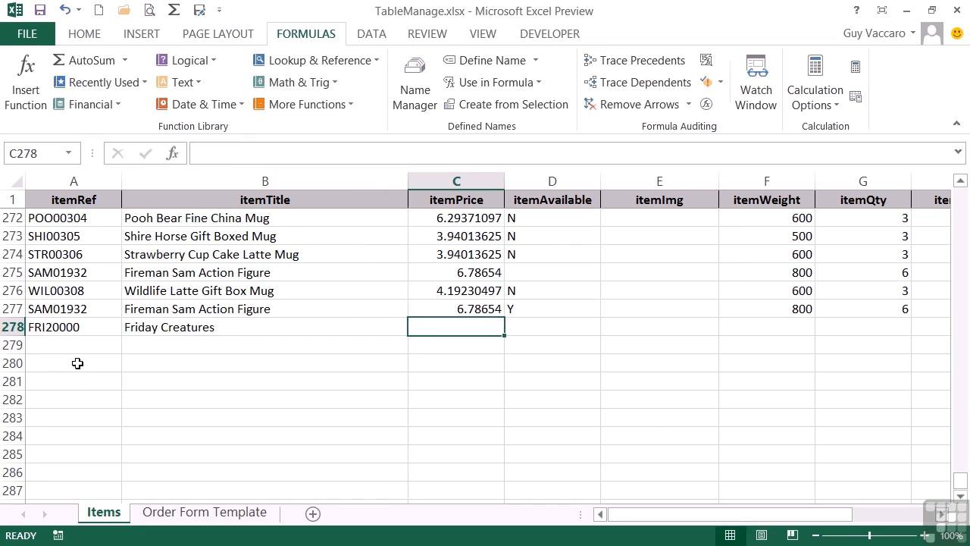
Complete the Friday Creatures record with price 7.9854, availability Y, weight 300 and quantity 50, leaving the image blank.
type("7.9854")
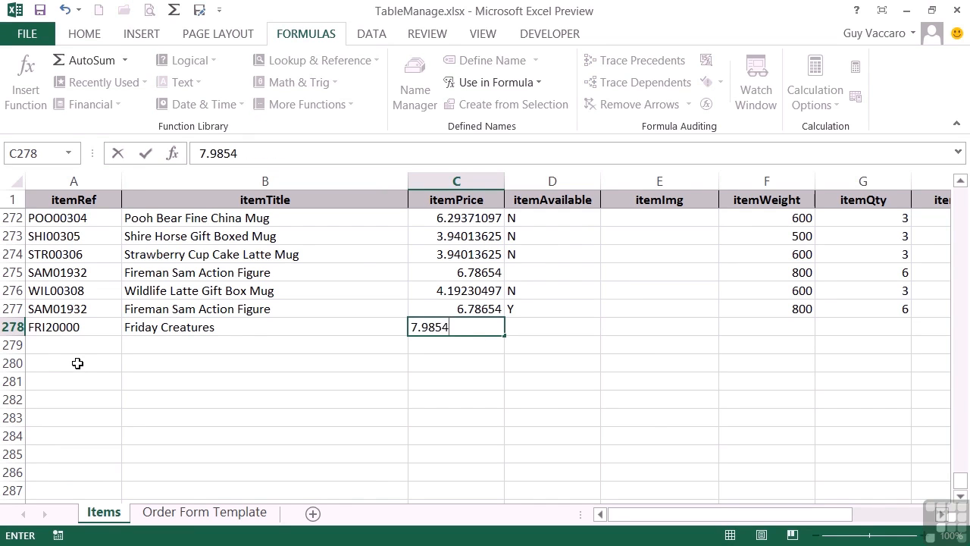
key("Tab")
type("Y")
key("Tab")
key("Tab")
type("300")
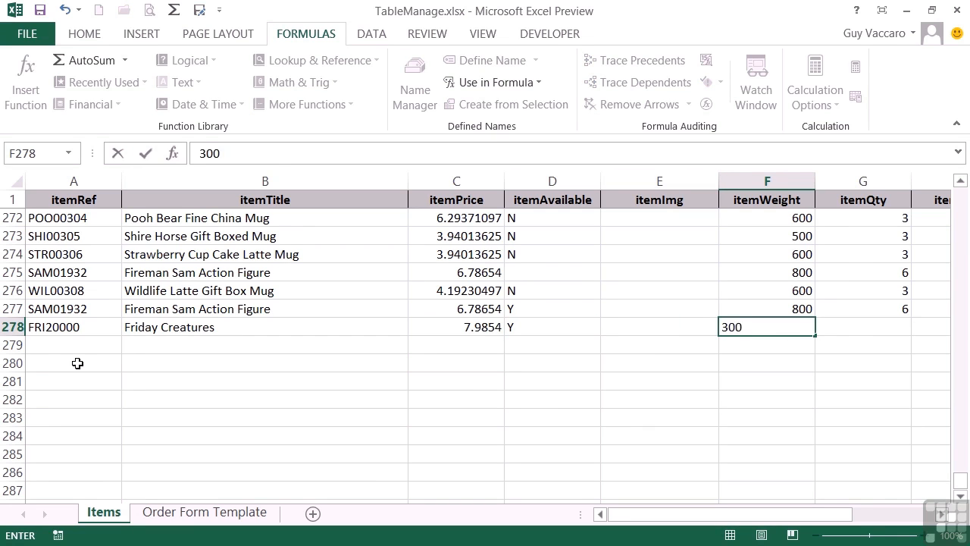
key("Tab")
type("50")
key("shift+Tab")
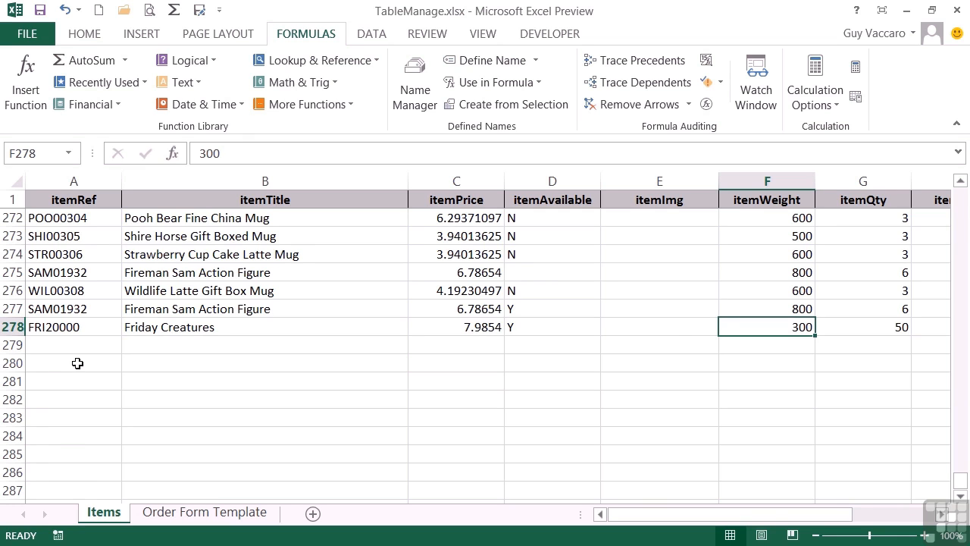
Add item FRI20000 with quantity 4 to row 14 of the Order Form Template sheet.
left_click(205, 513)
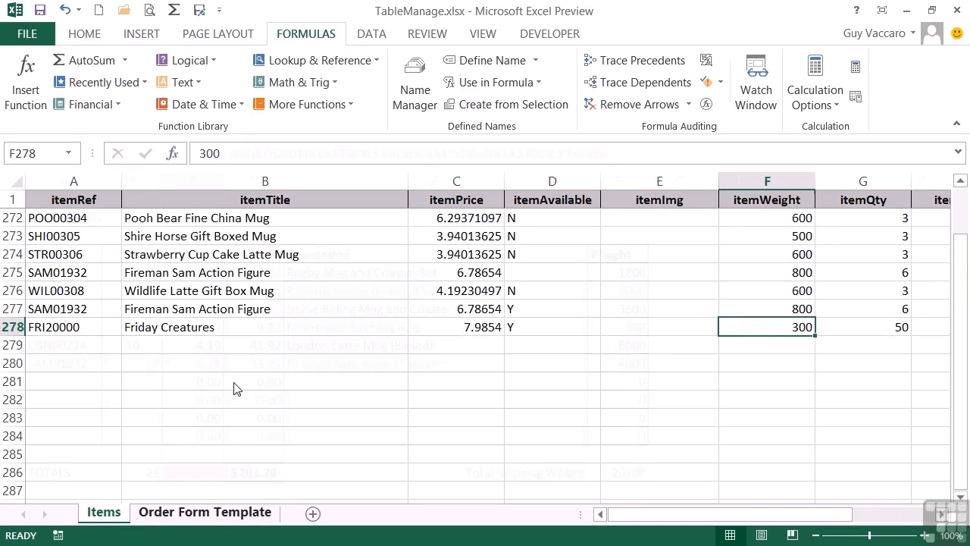
left_click(77, 383)
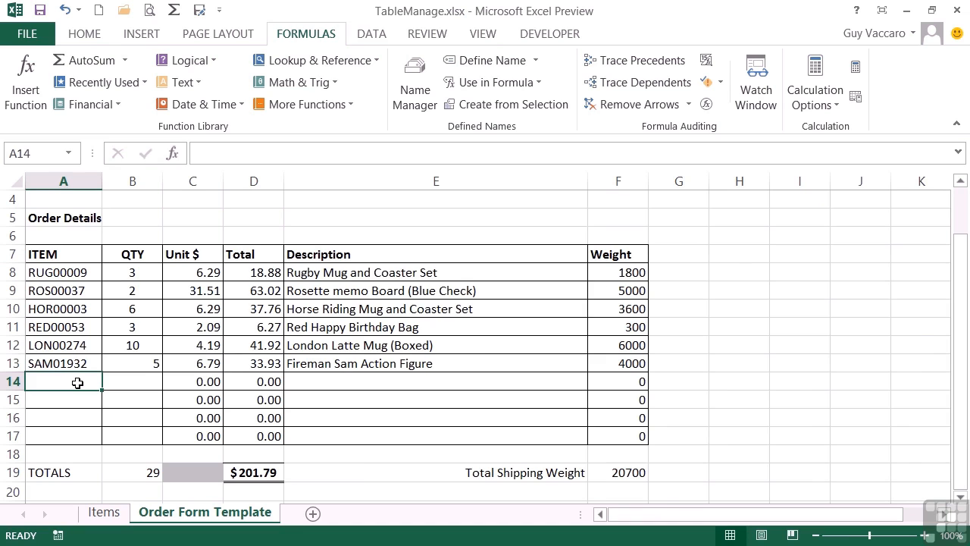
type("FR")
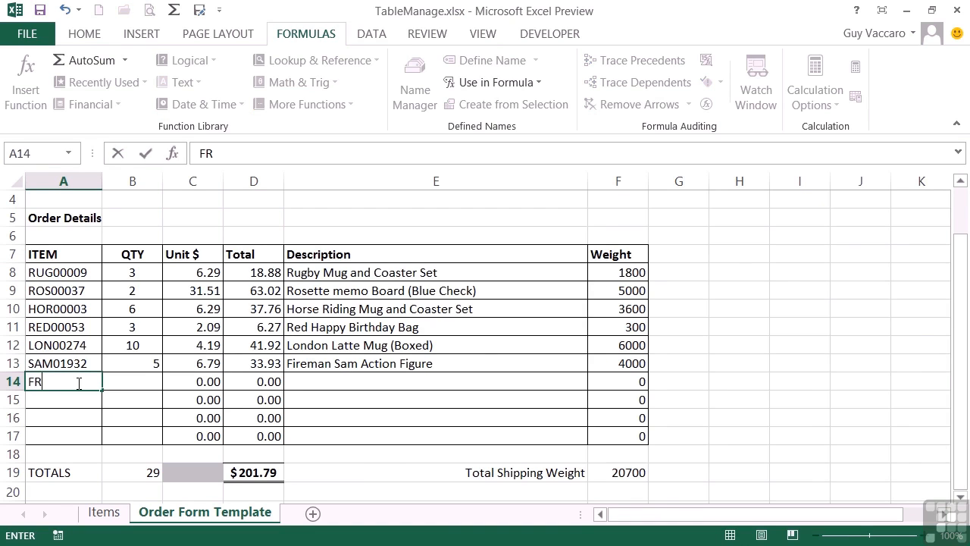
type("I20000")
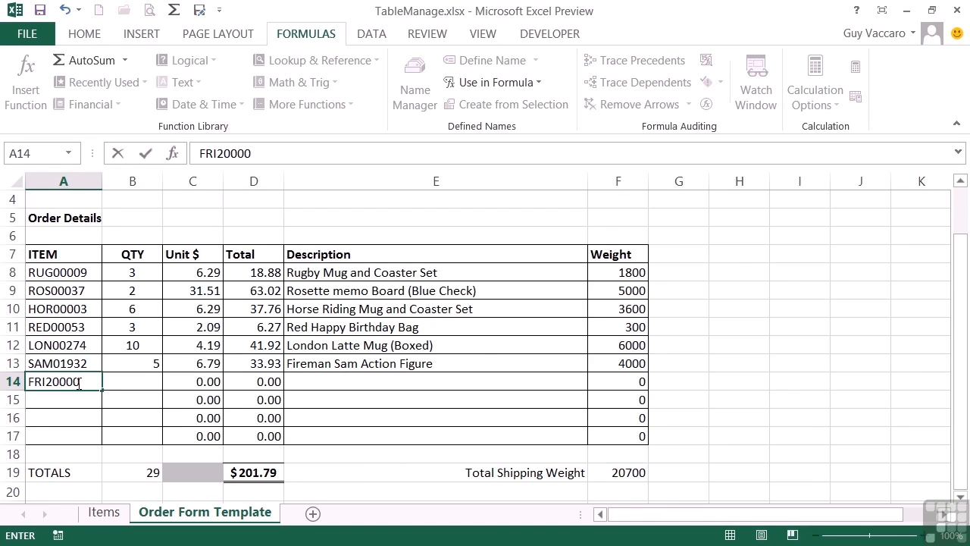
key("Tab")
type("4")
key("Tab")
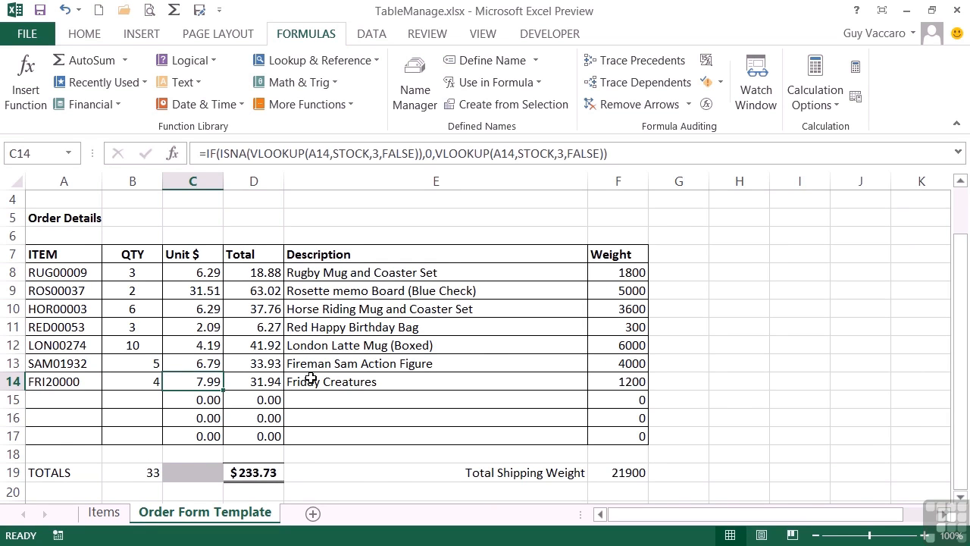